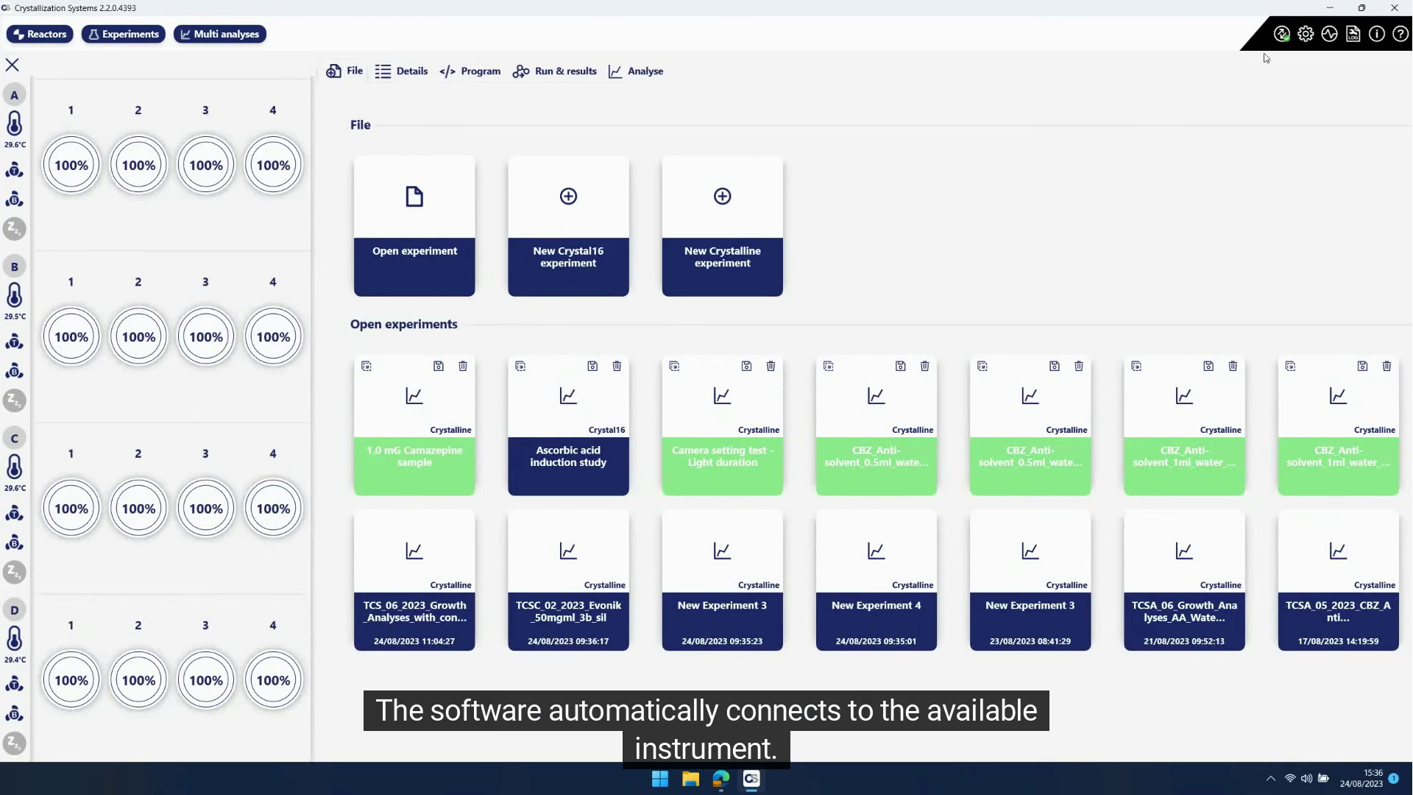
# Connect to the auto-detected Crystal16 instrument
pyautogui.click(1282, 36)
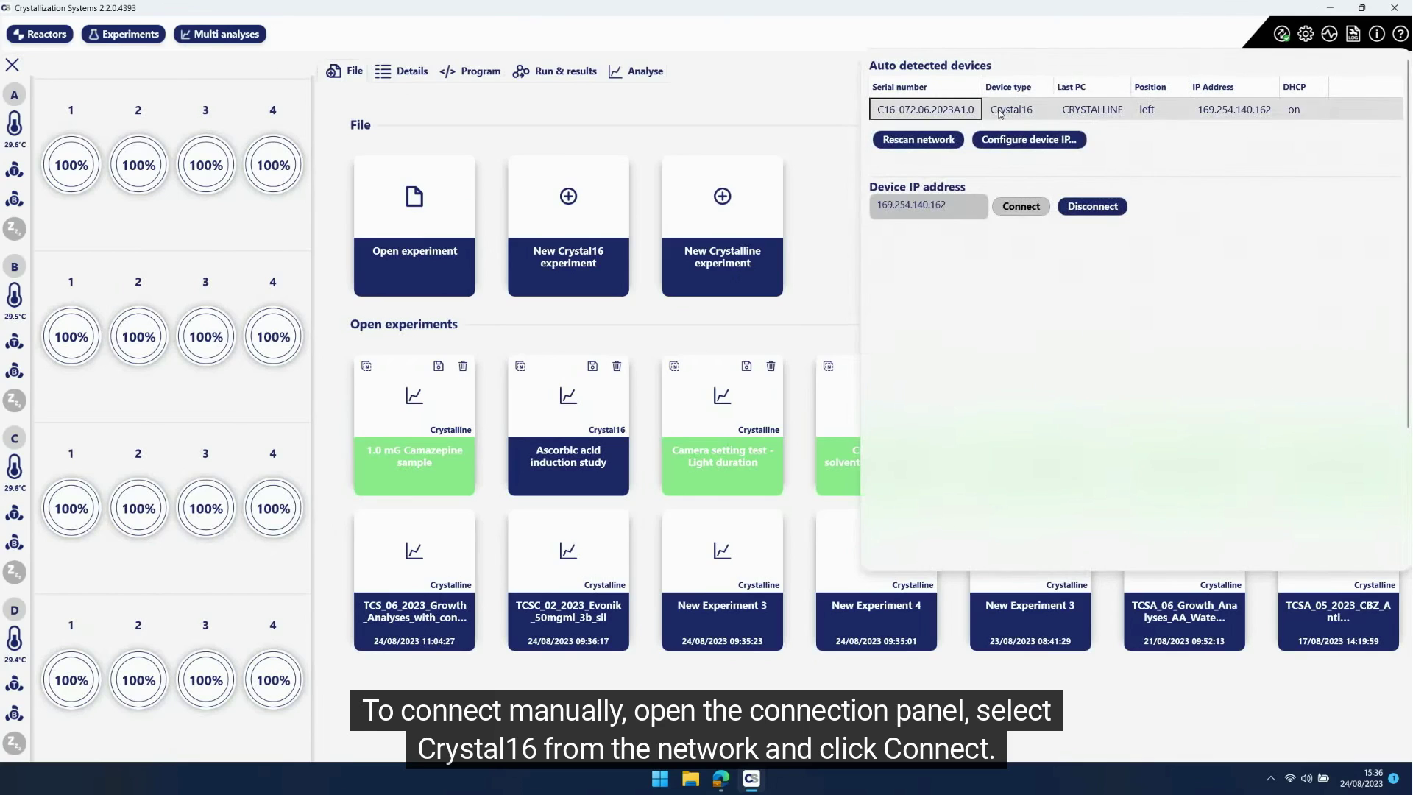
pyautogui.click(1001, 112)
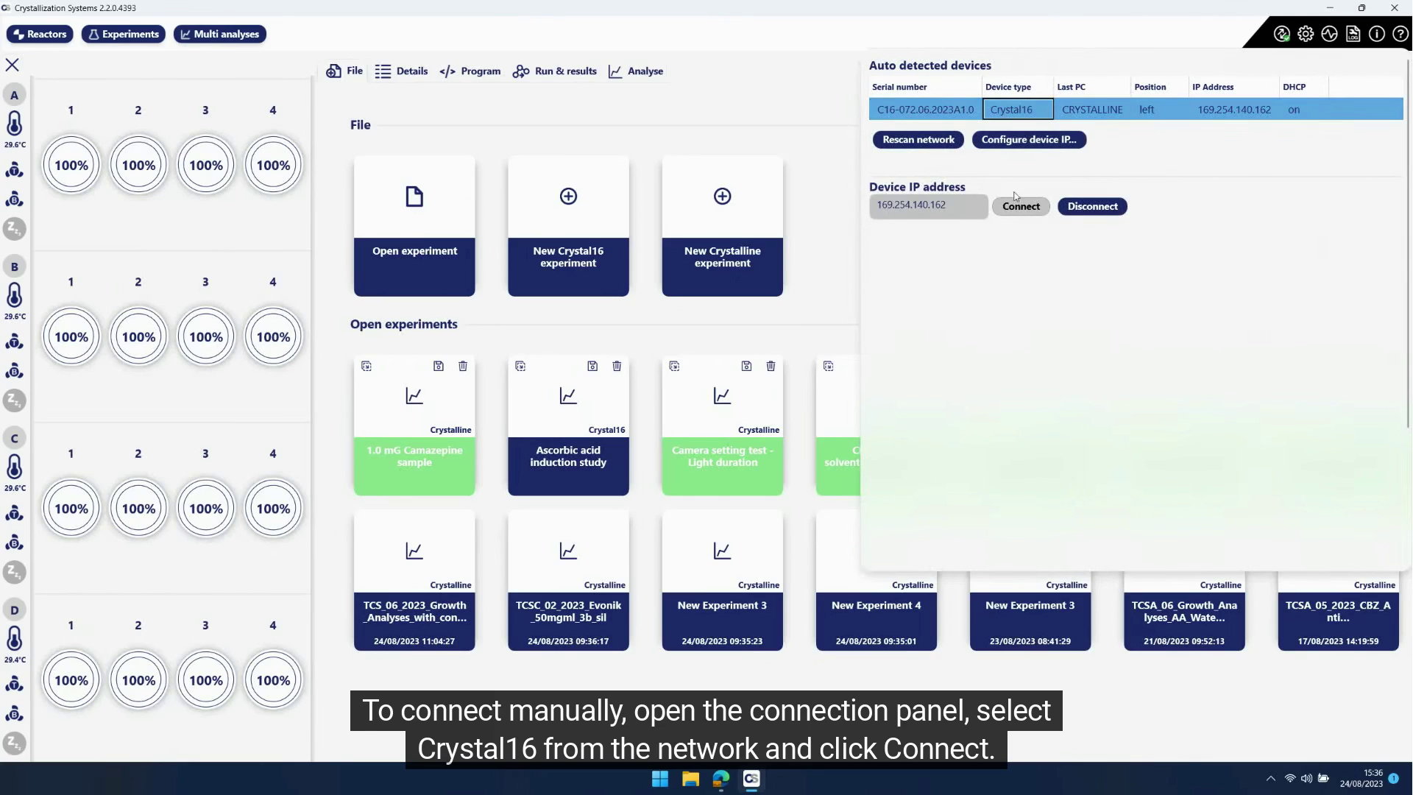
pyautogui.click(1018, 210)
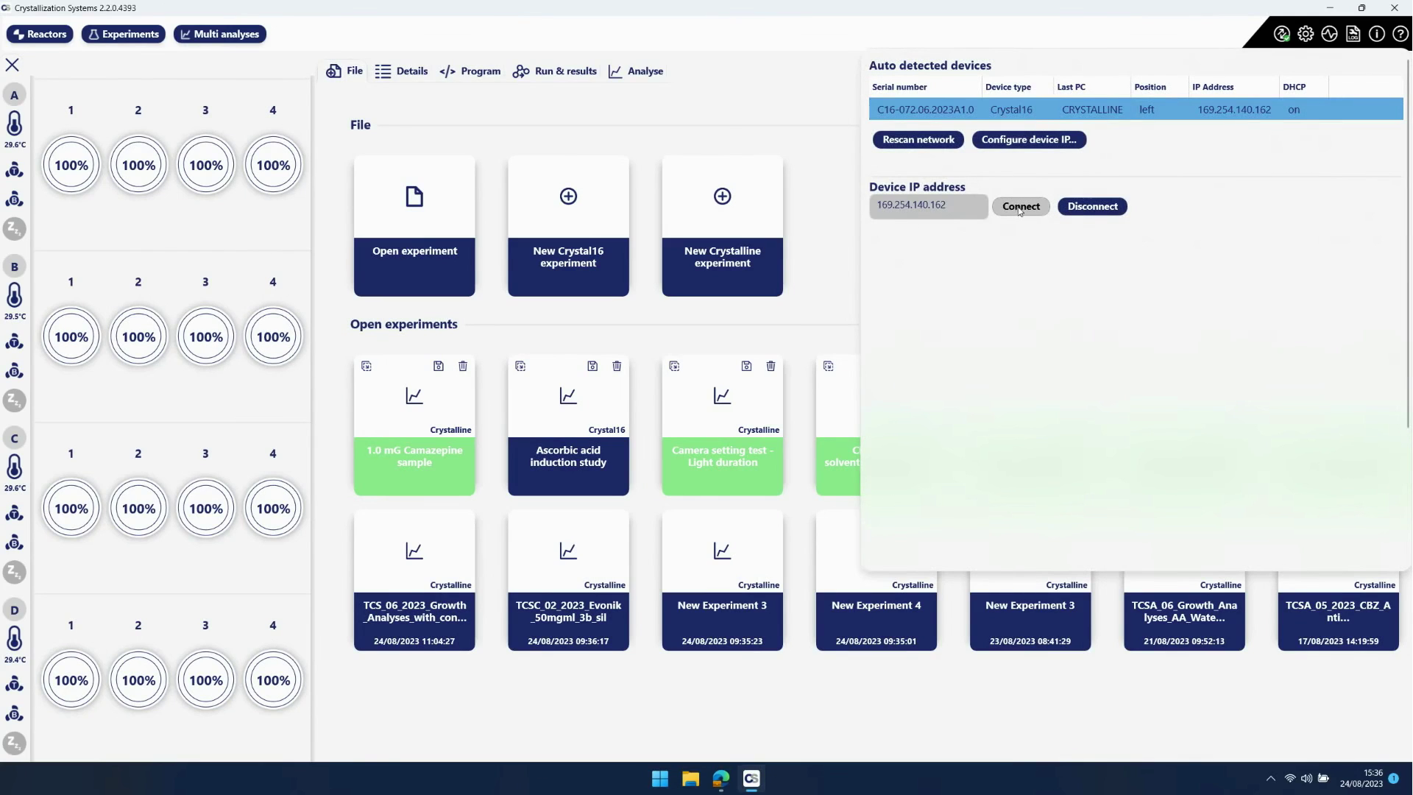
# Check the default settings and system status readings, and switch refluxing on
pyautogui.click(1306, 34)
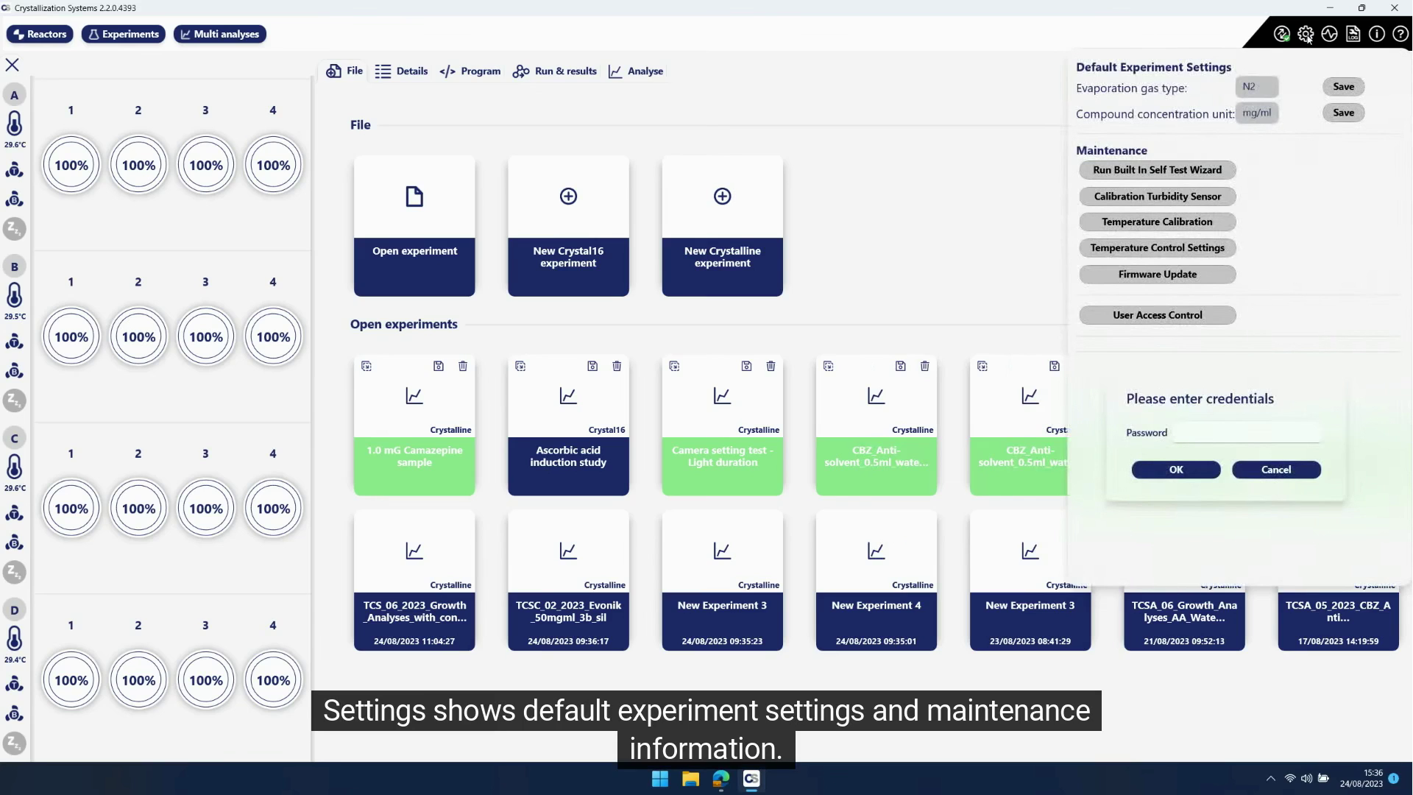
pyautogui.click(1329, 37)
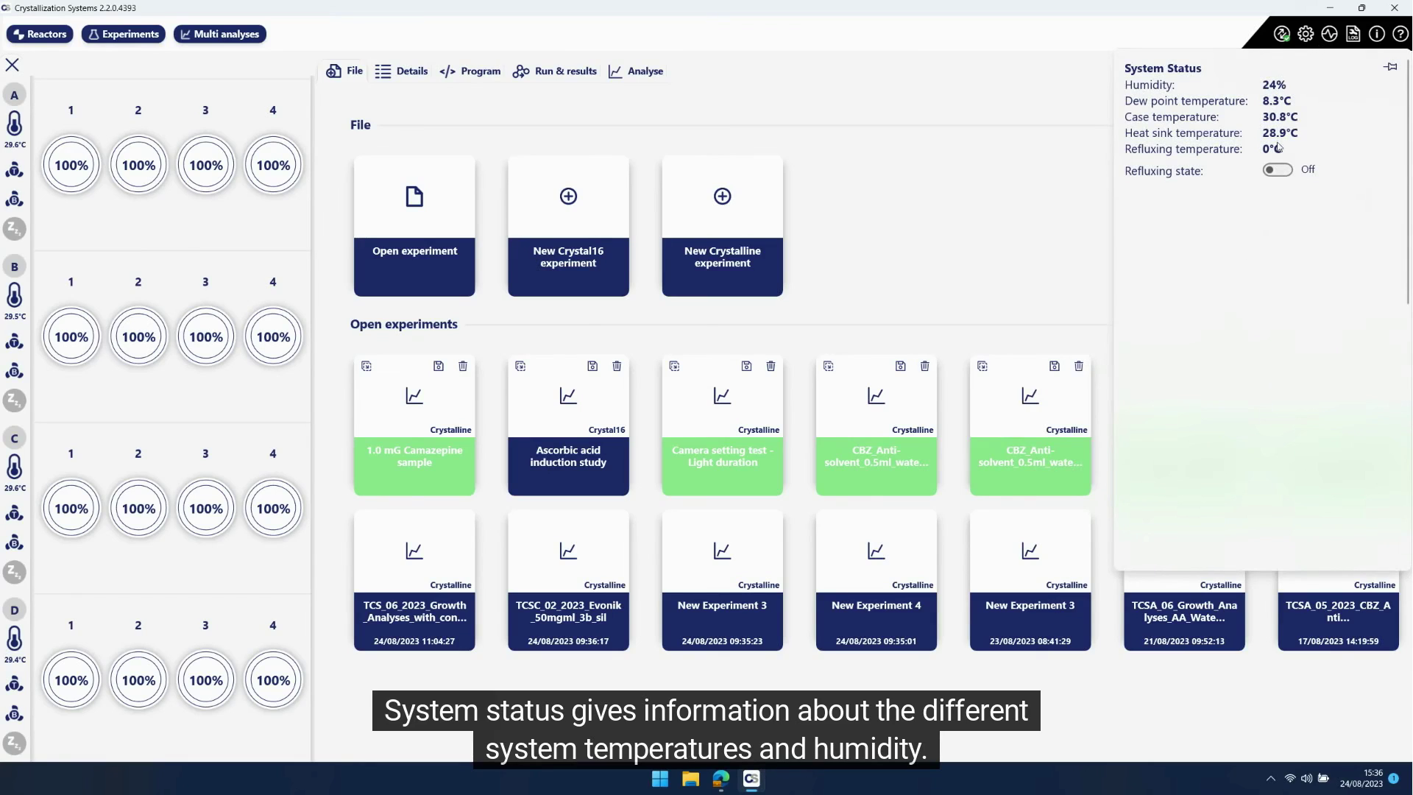
pyautogui.click(1284, 171)
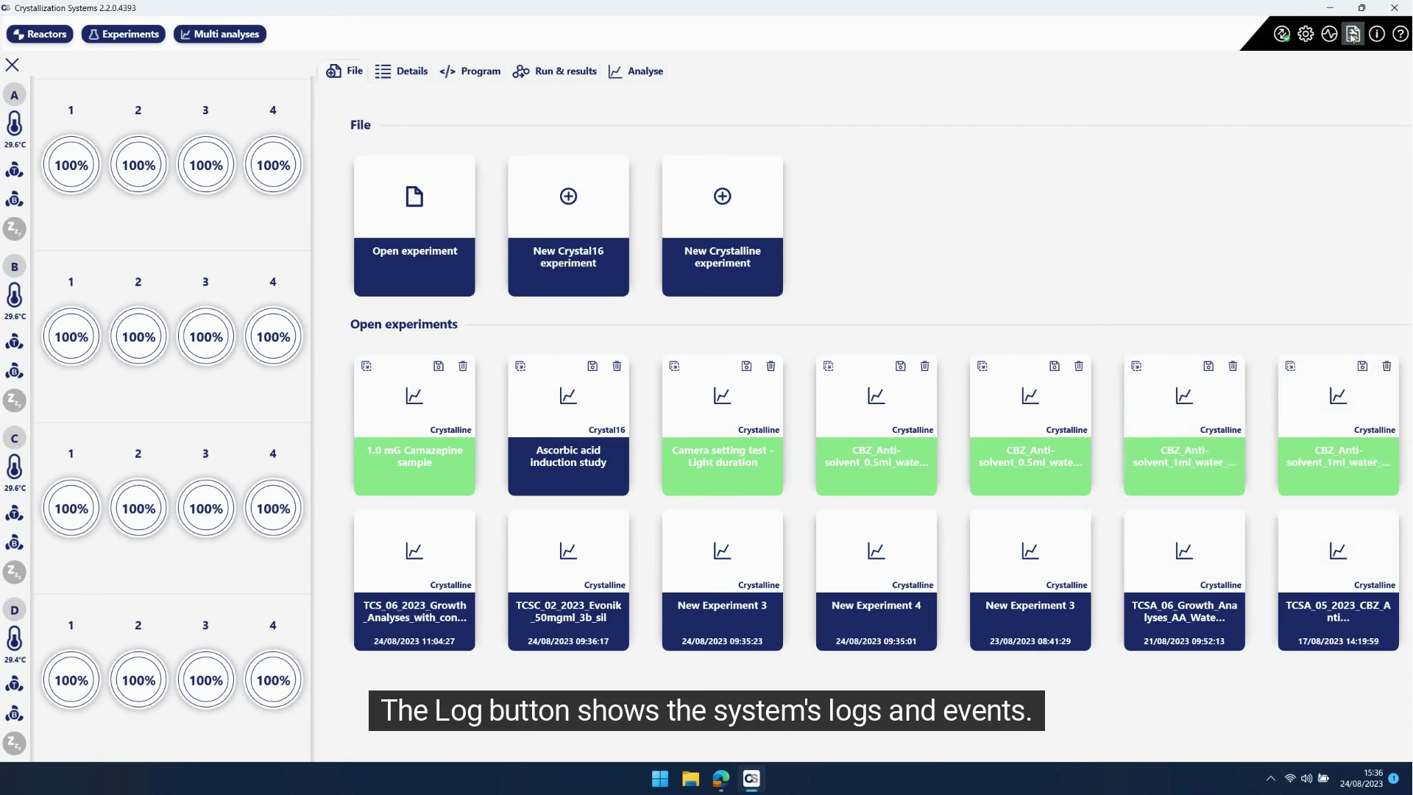
# Review the event log, software version and help topics, then reopen the Help menu
pyautogui.click(1354, 35)
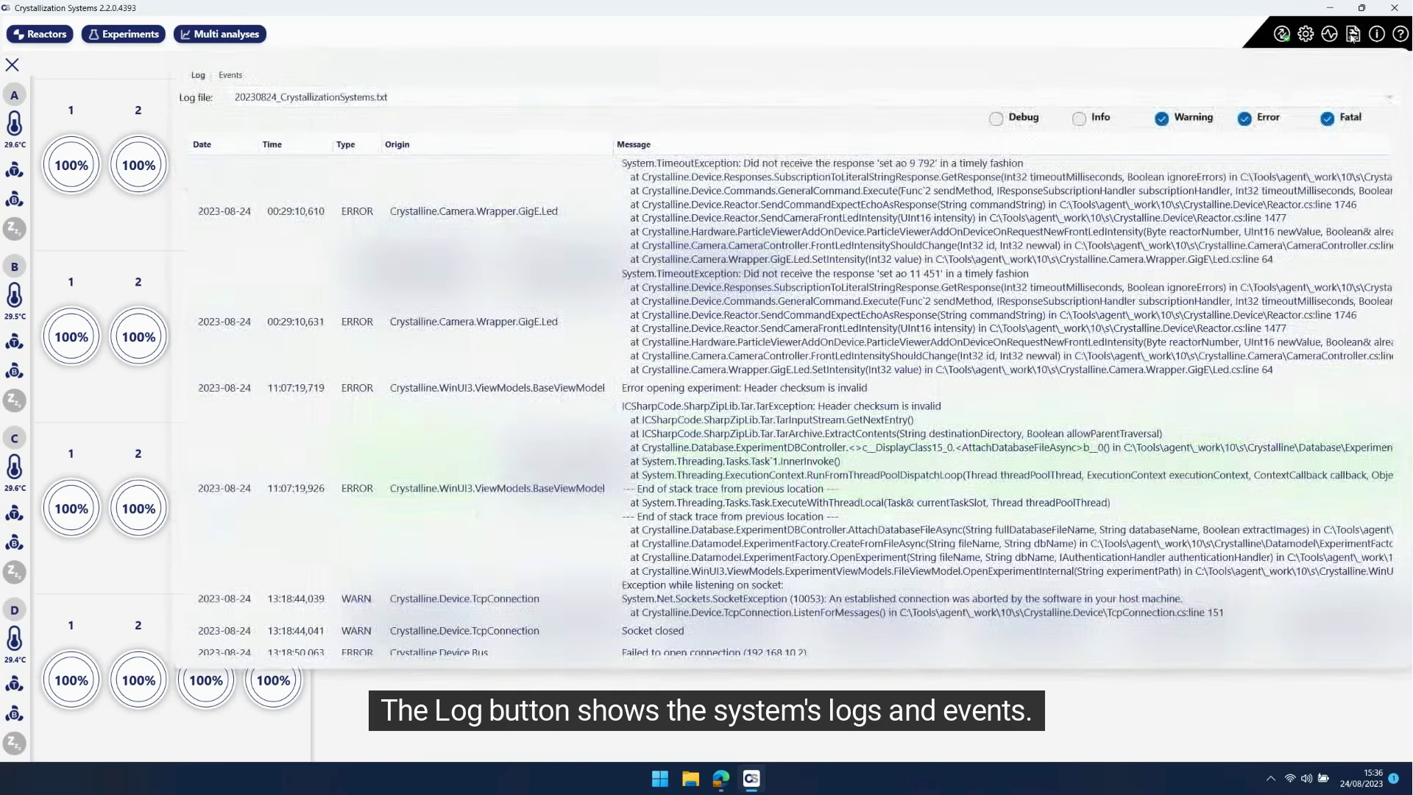
pyautogui.click(1376, 35)
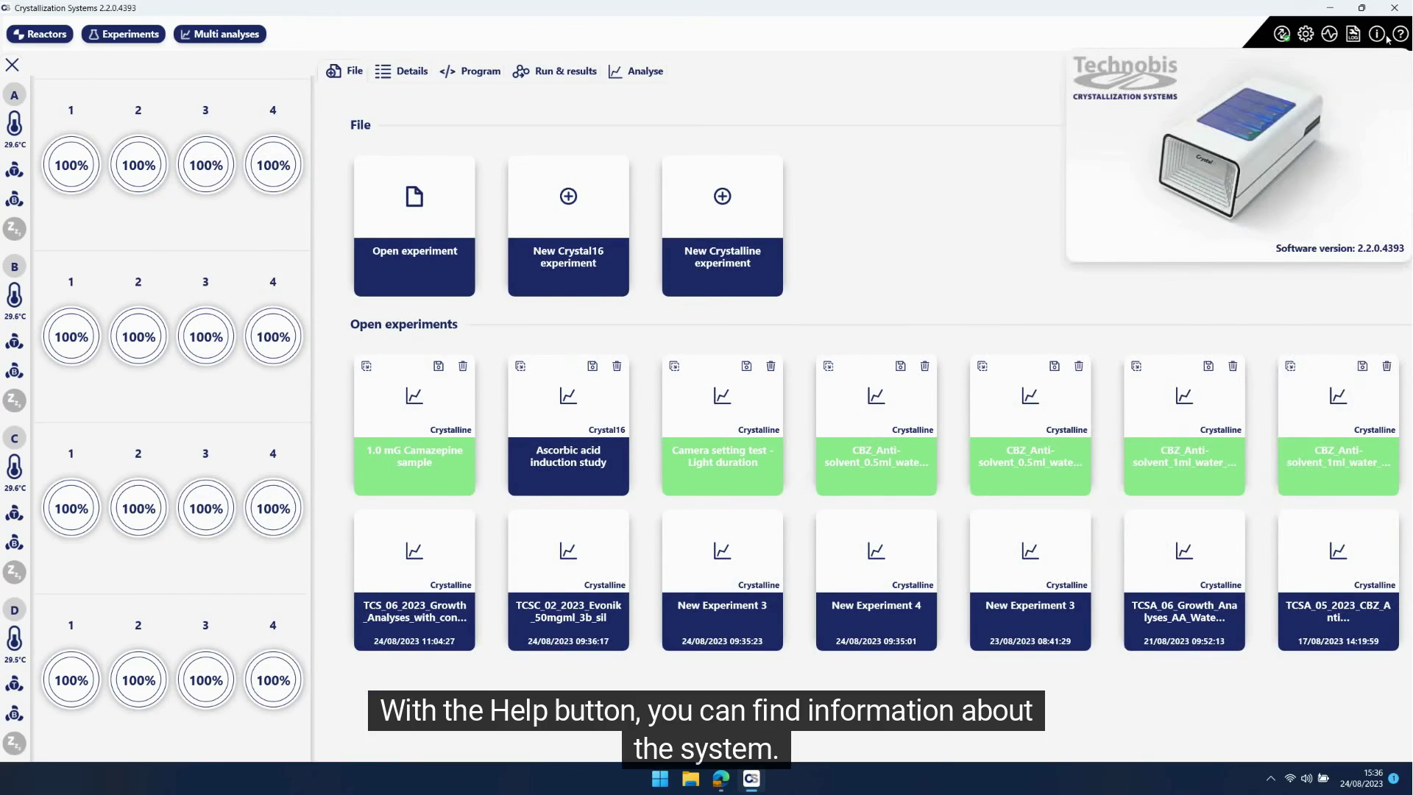
pyautogui.click(1399, 35)
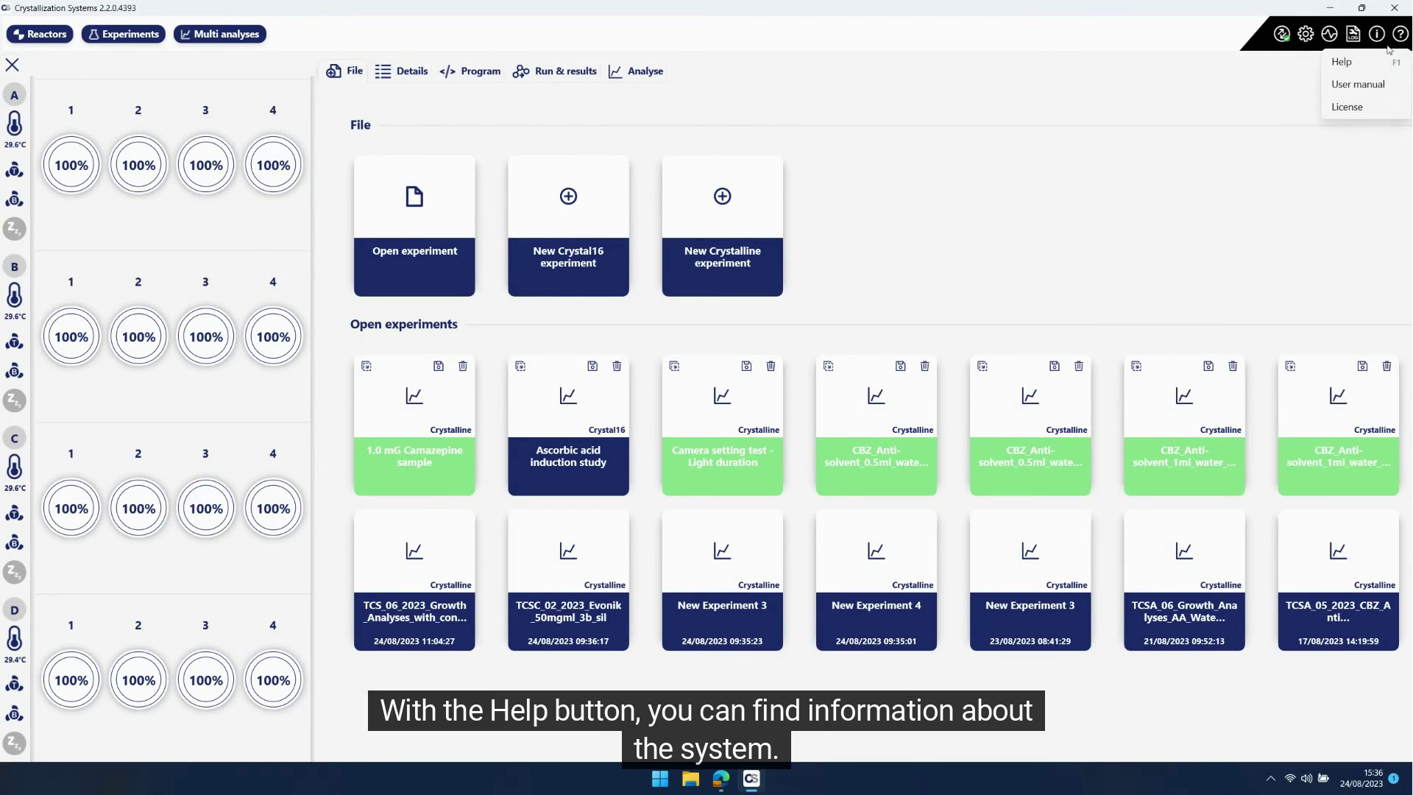
pyautogui.click(1364, 61)
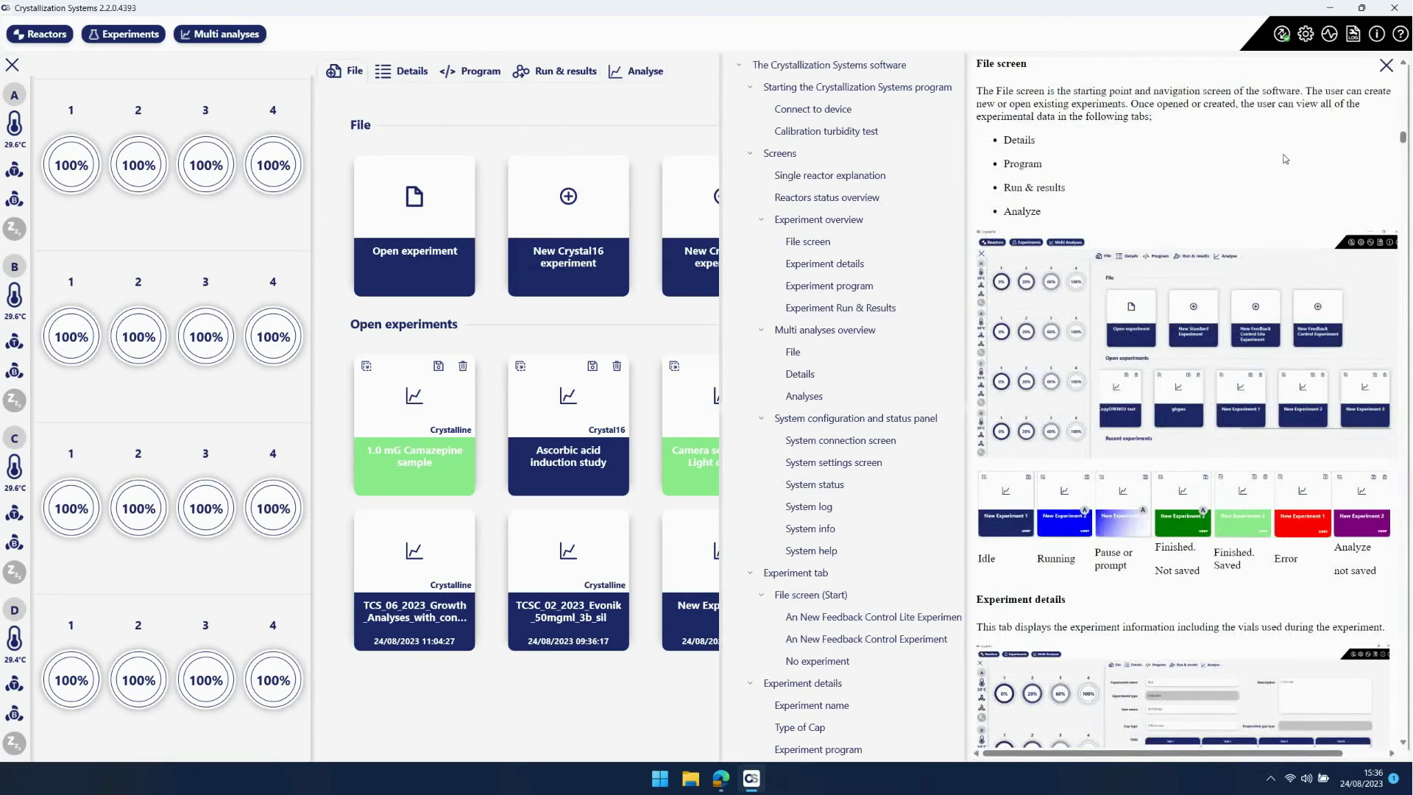
pyautogui.click(1386, 65)
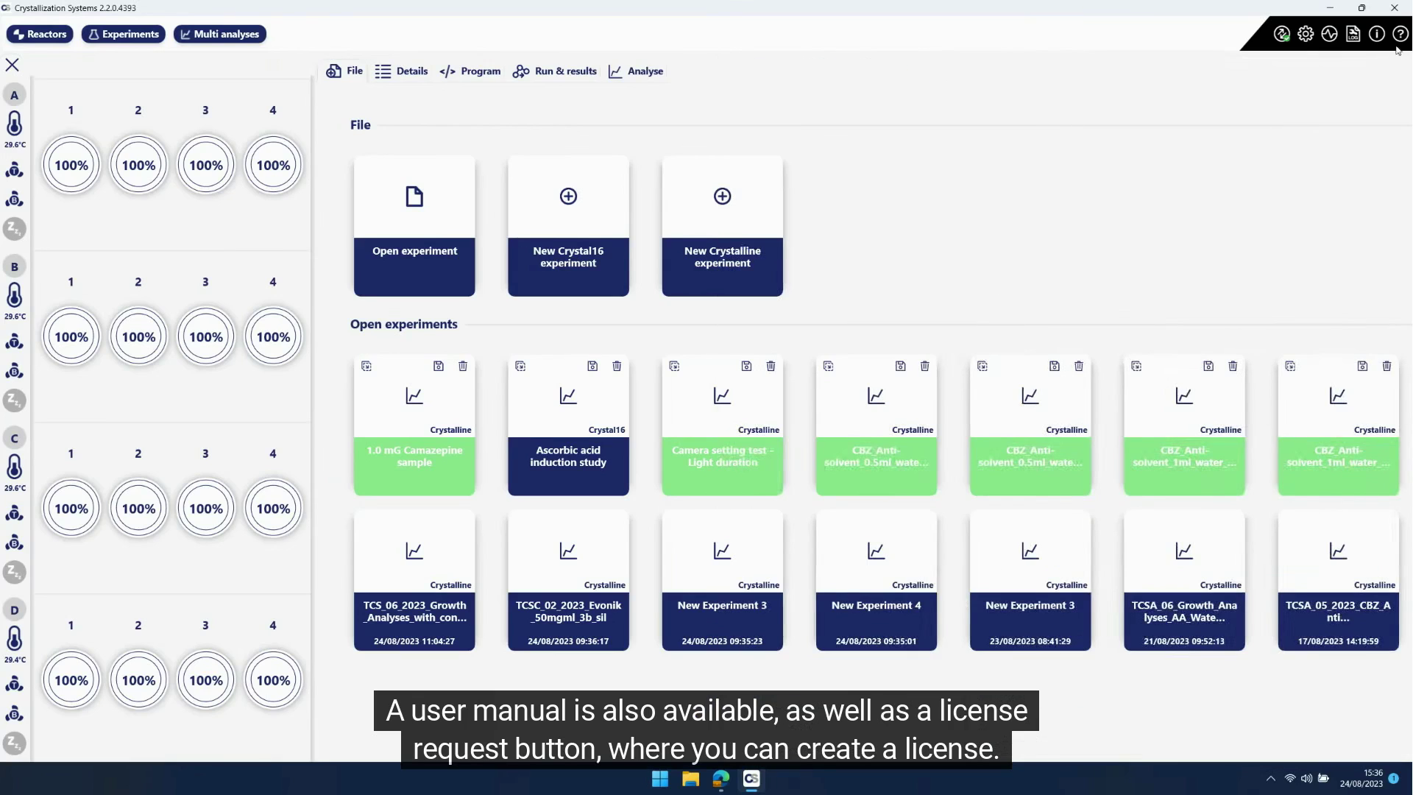
pyautogui.click(1400, 35)
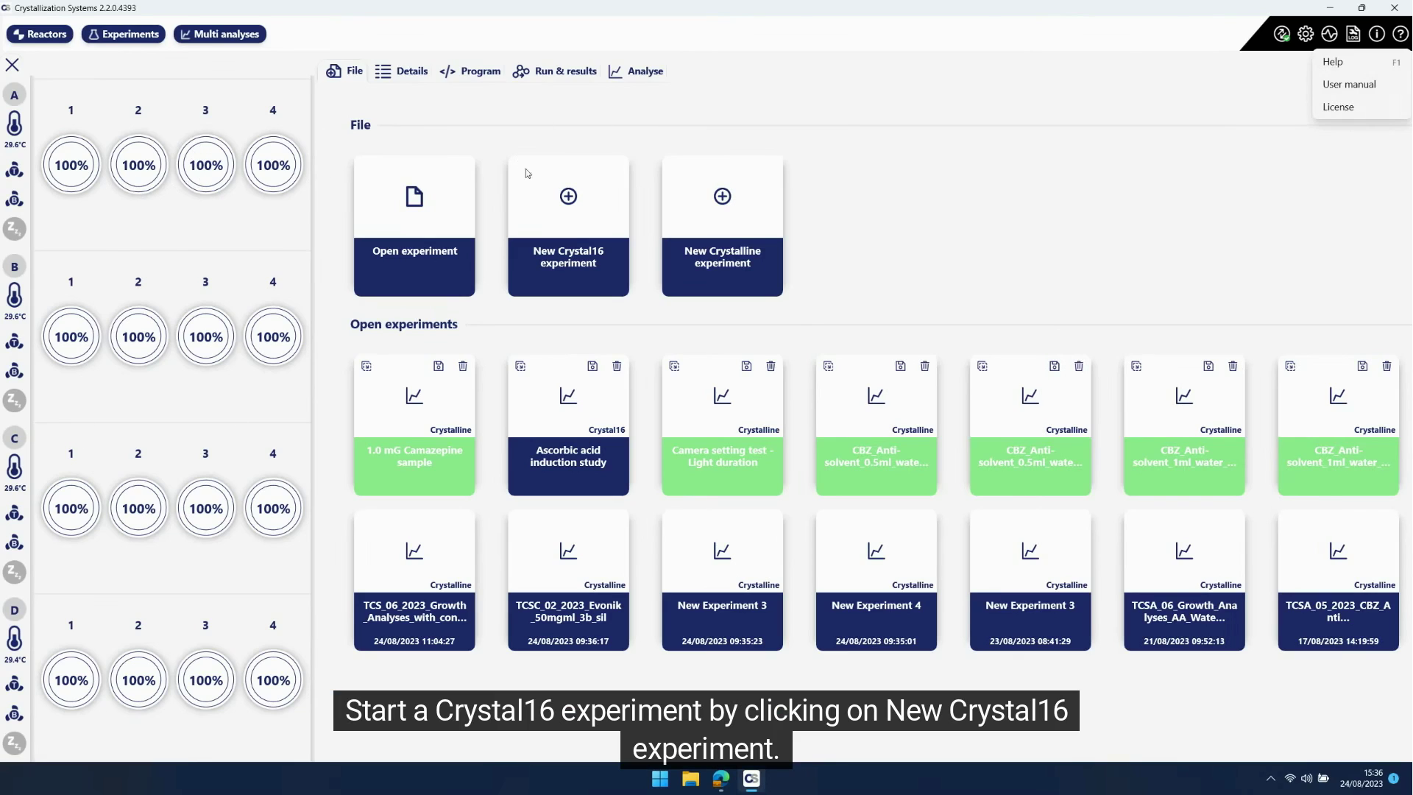
# Create a new Crystal16 experiment named 'Ascorbic acid solubility'
pyautogui.click(576, 210)
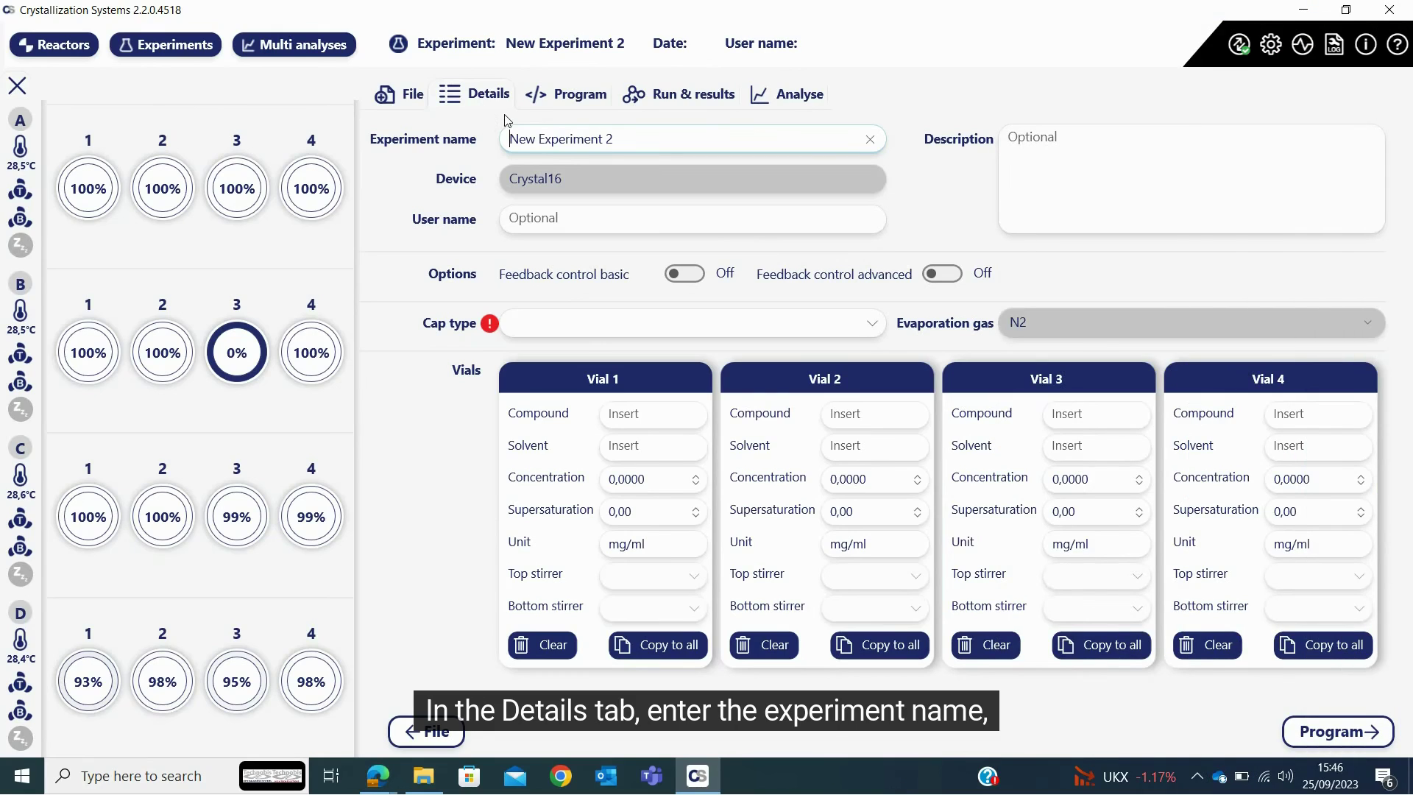
pyautogui.moveTo(640, 139); pyautogui.dragTo(466, 145)
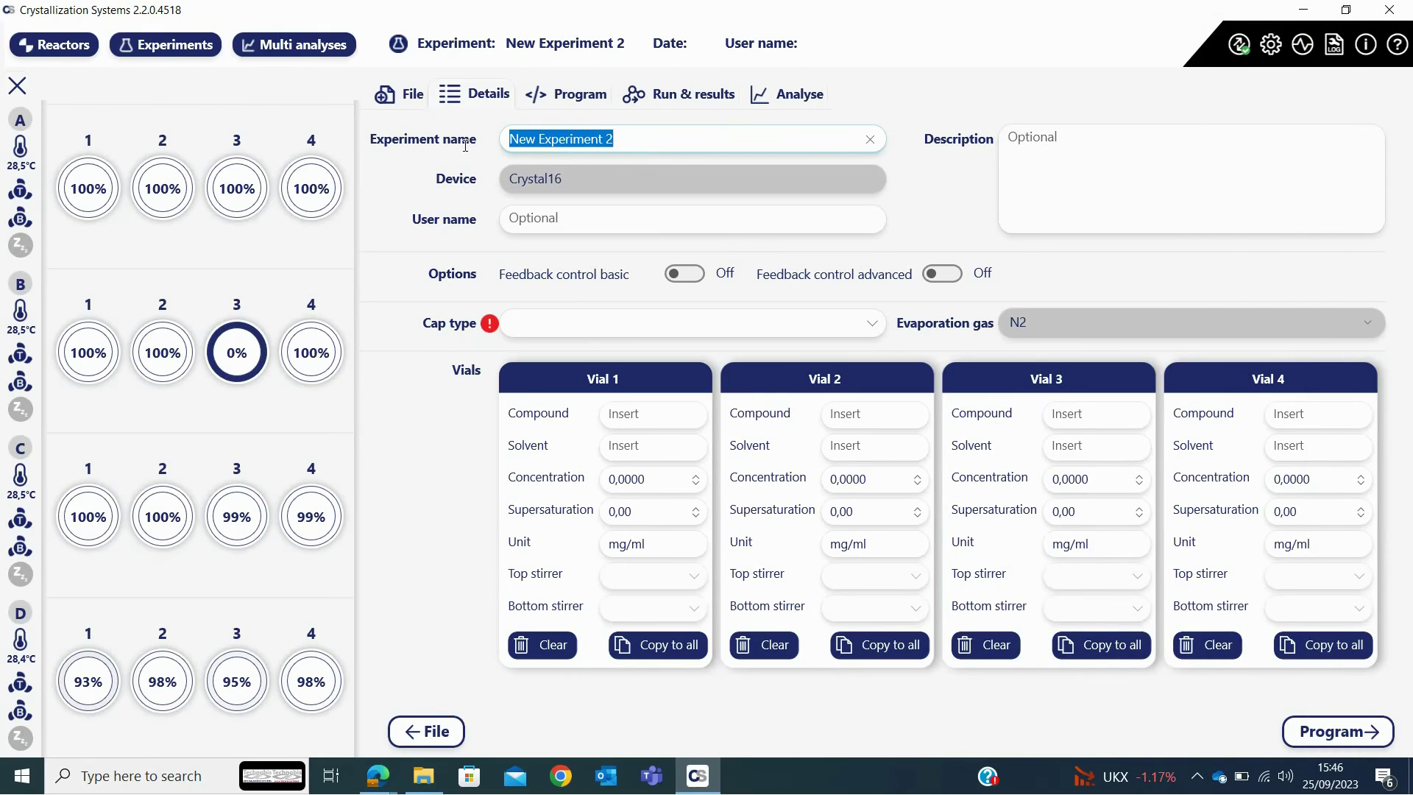
pyautogui.write('Ascorb')
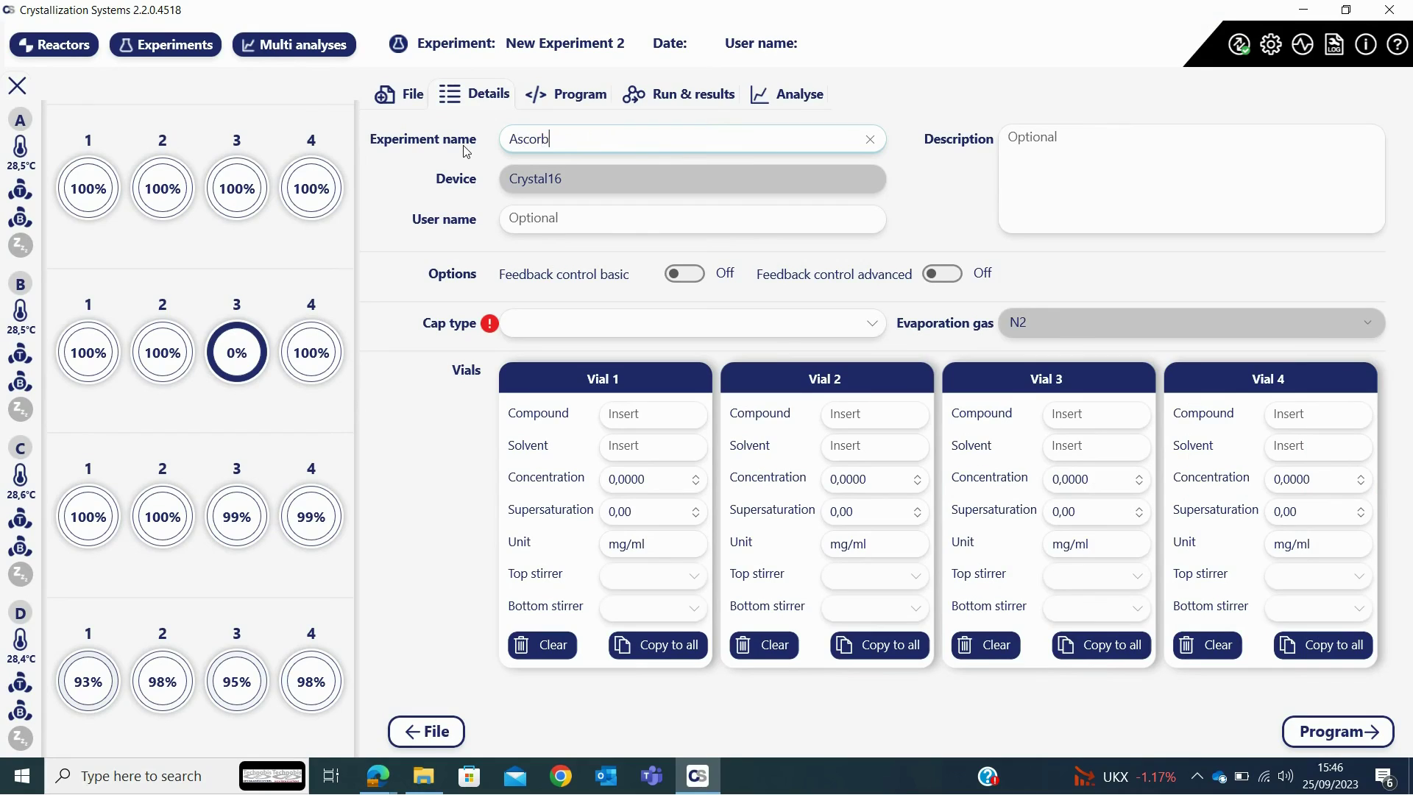
pyautogui.write('ic acid solubility')
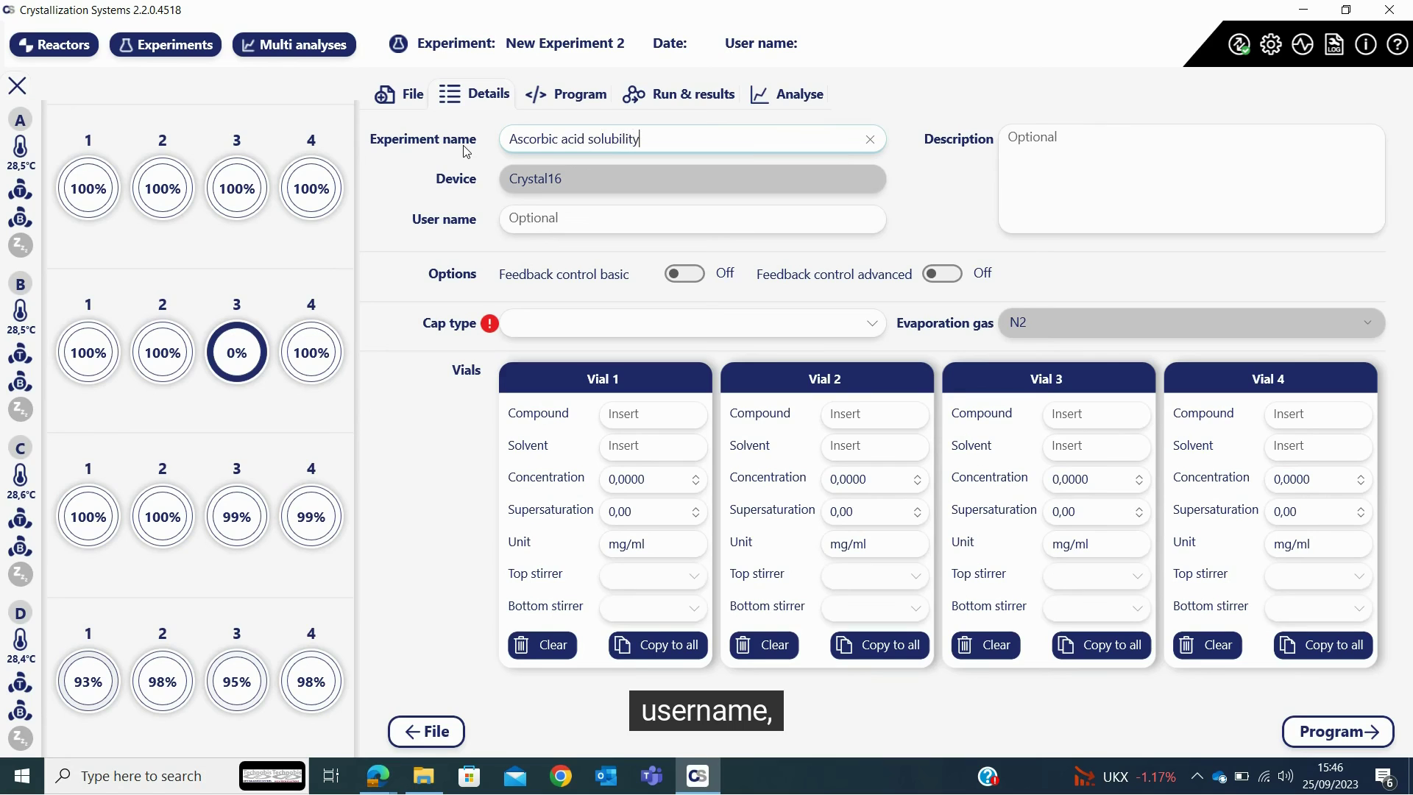
pyautogui.click(532, 219)
# Turn on basic feedback control, choose Basic cap, and set target reached to 5 Seconds
pyautogui.click(1039, 171)
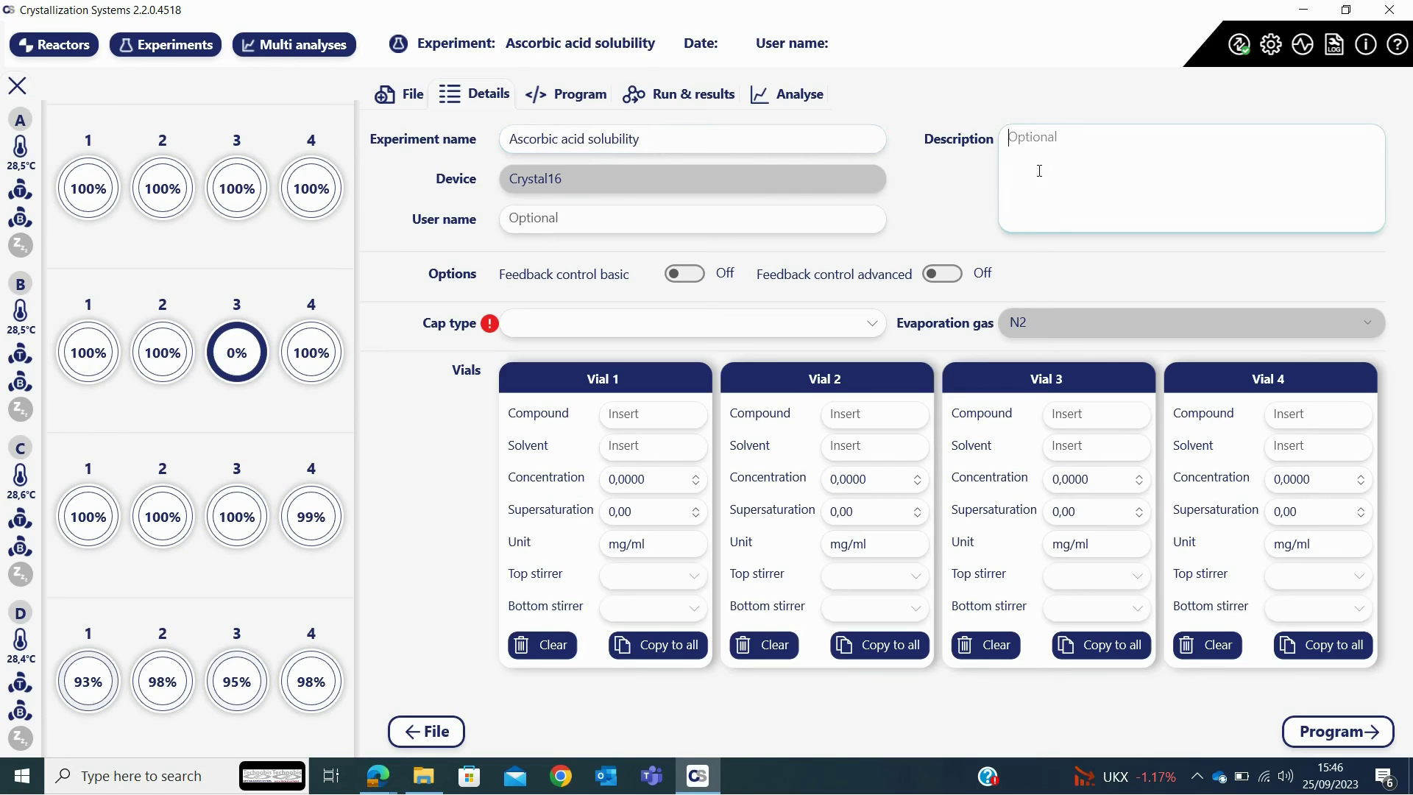
pyautogui.click(690, 275)
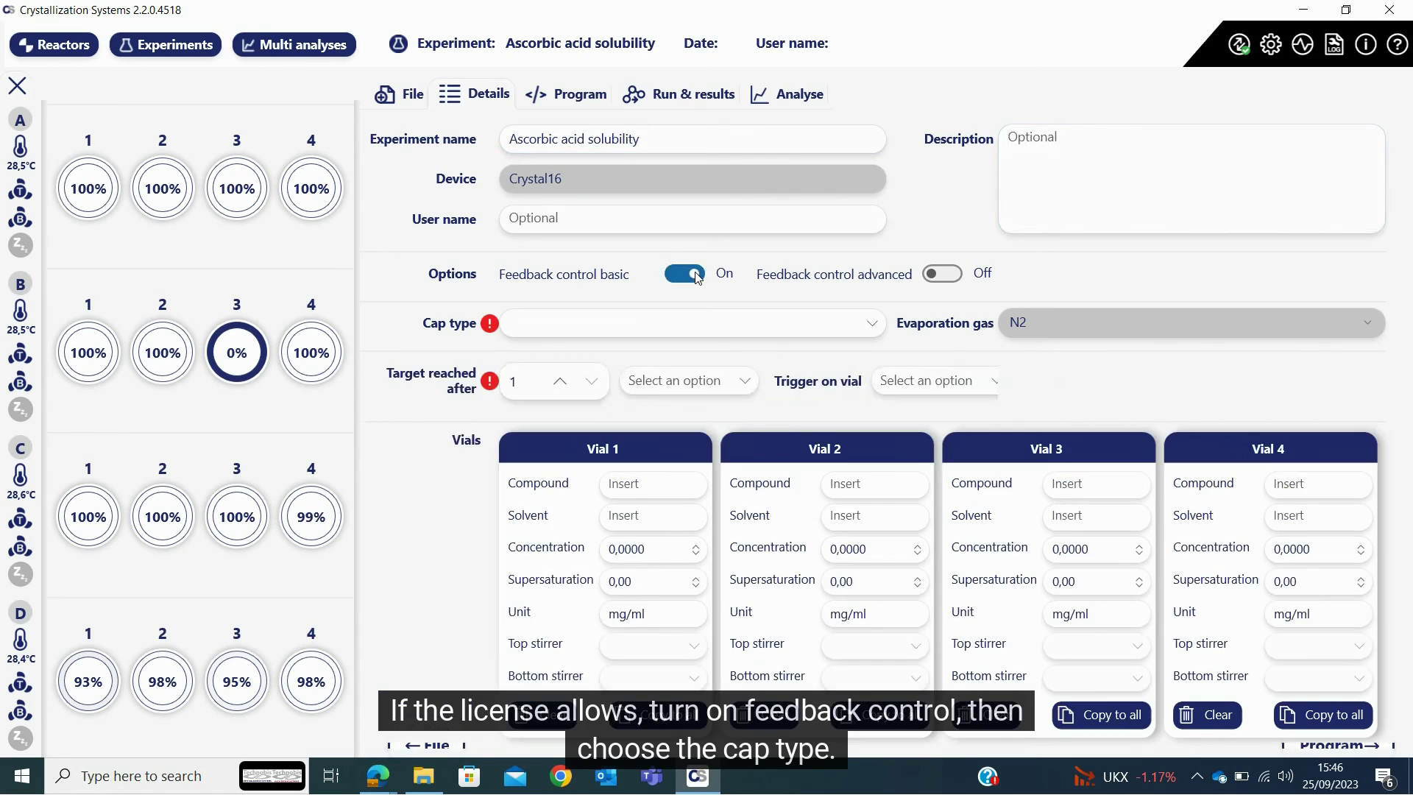
pyautogui.click(669, 321)
pyautogui.click(629, 294)
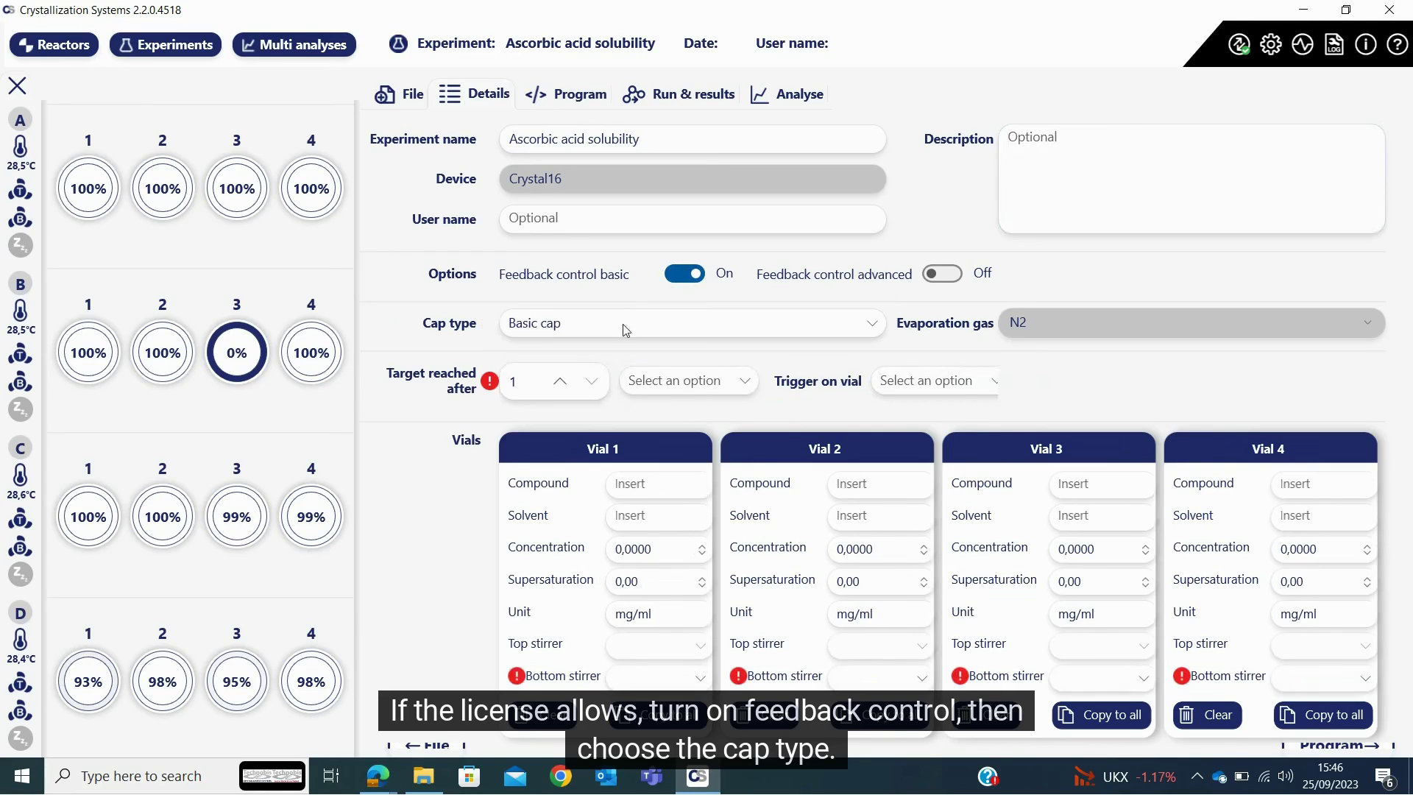
pyautogui.click(560, 383)
pyautogui.click(561, 383)
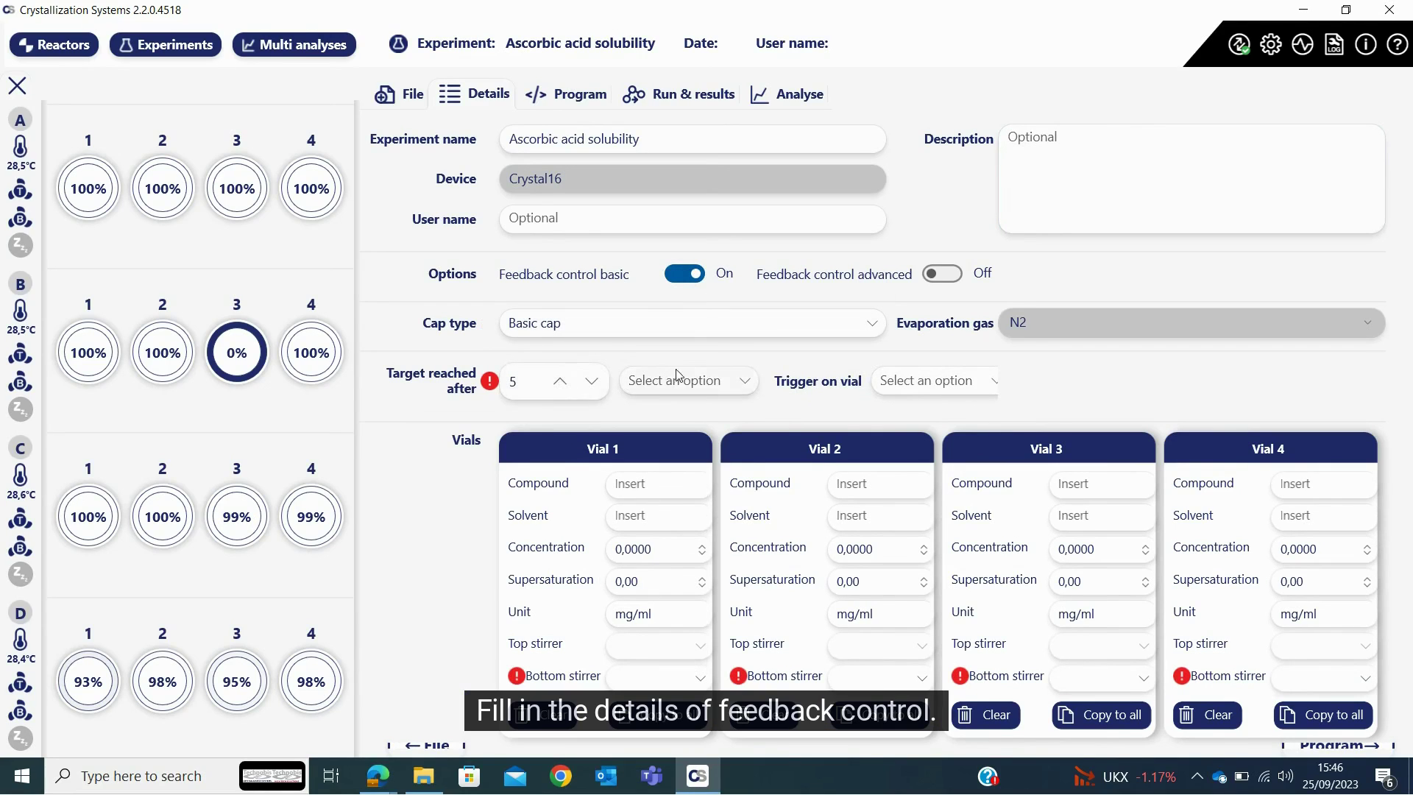
pyautogui.click(678, 381)
pyautogui.click(666, 347)
pyautogui.click(854, 377)
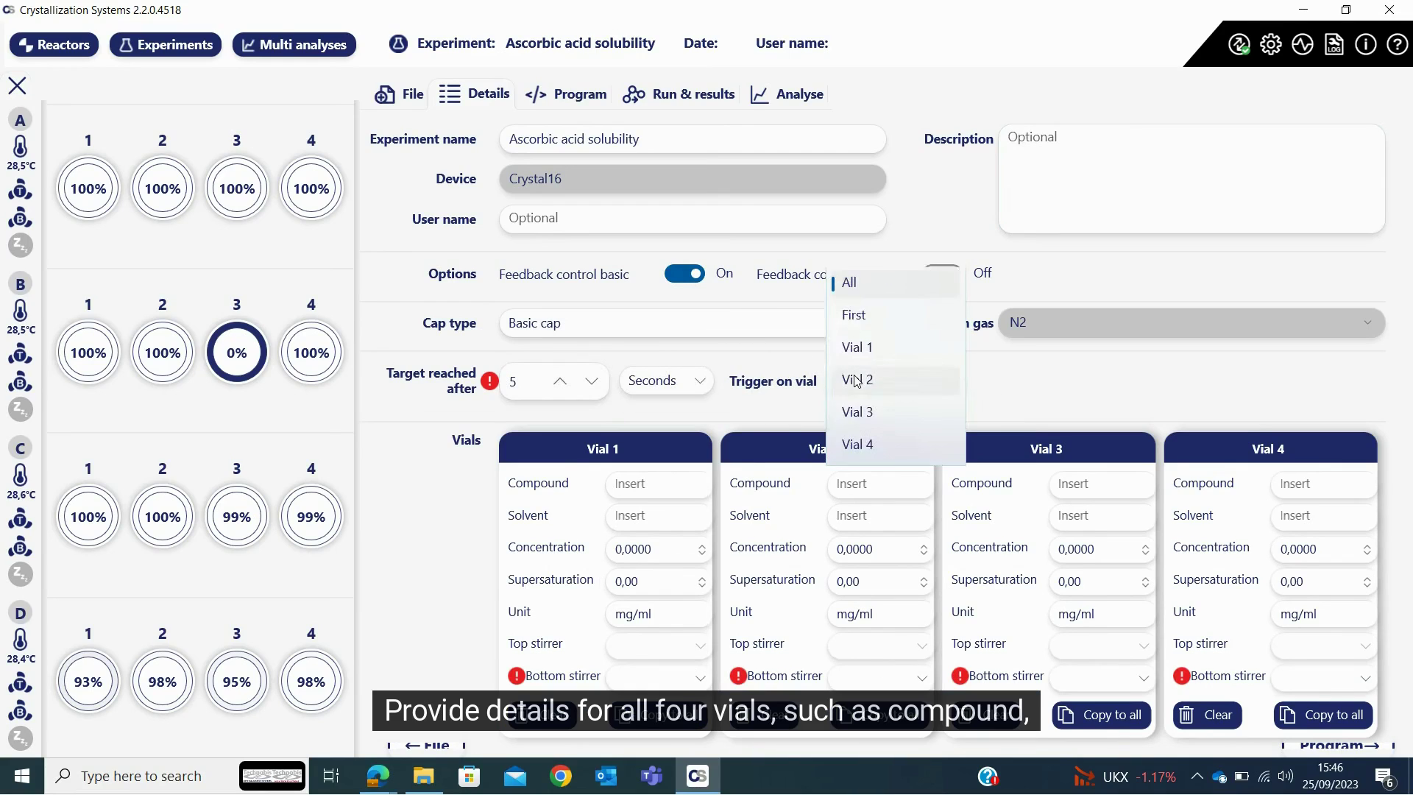
# Trigger on all vials and enter Ascorbic acid in Water for Vial 1
pyautogui.click(848, 281)
pyautogui.click(638, 485)
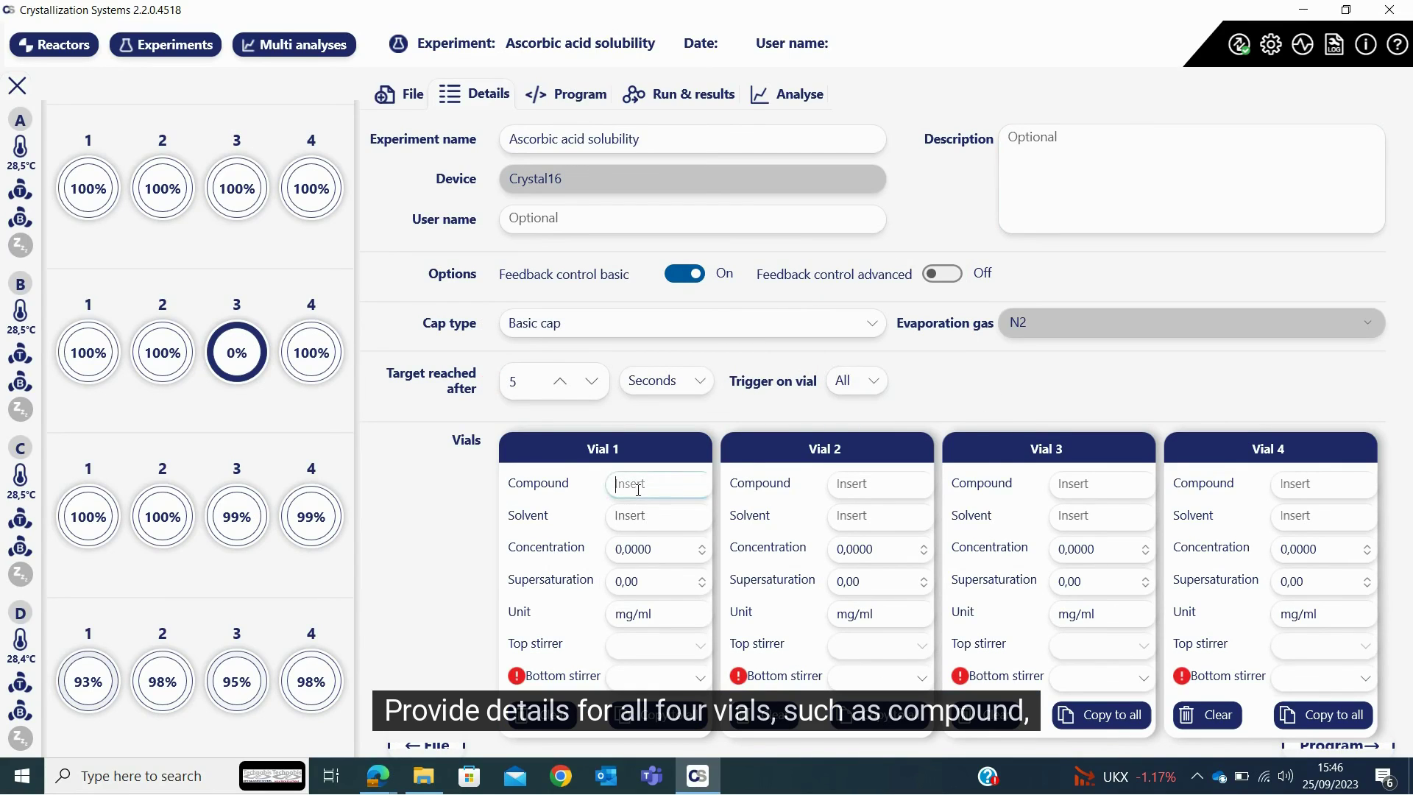
pyautogui.write('Ascorbi')
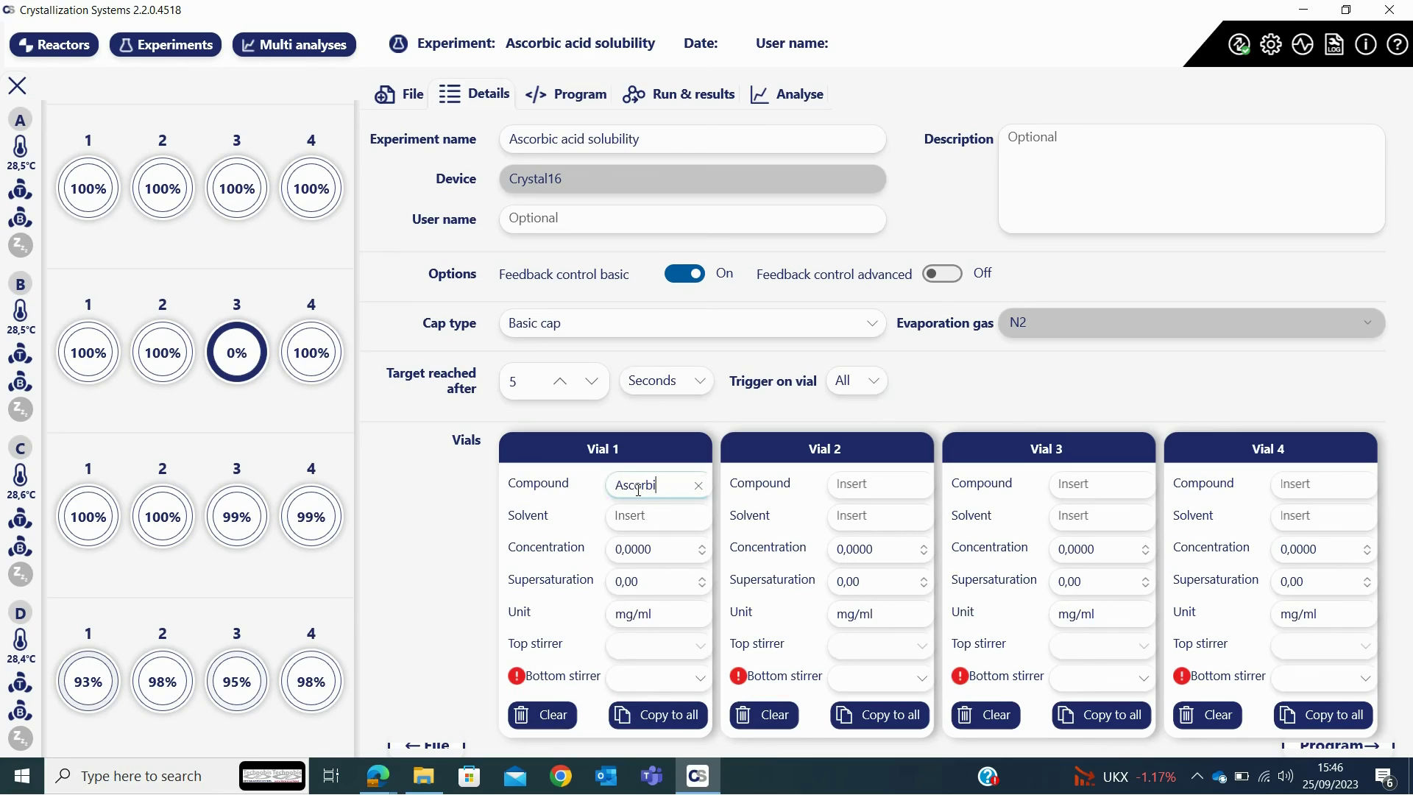
pyautogui.write('c acid')
pyautogui.click(631, 520)
pyautogui.write('Water')
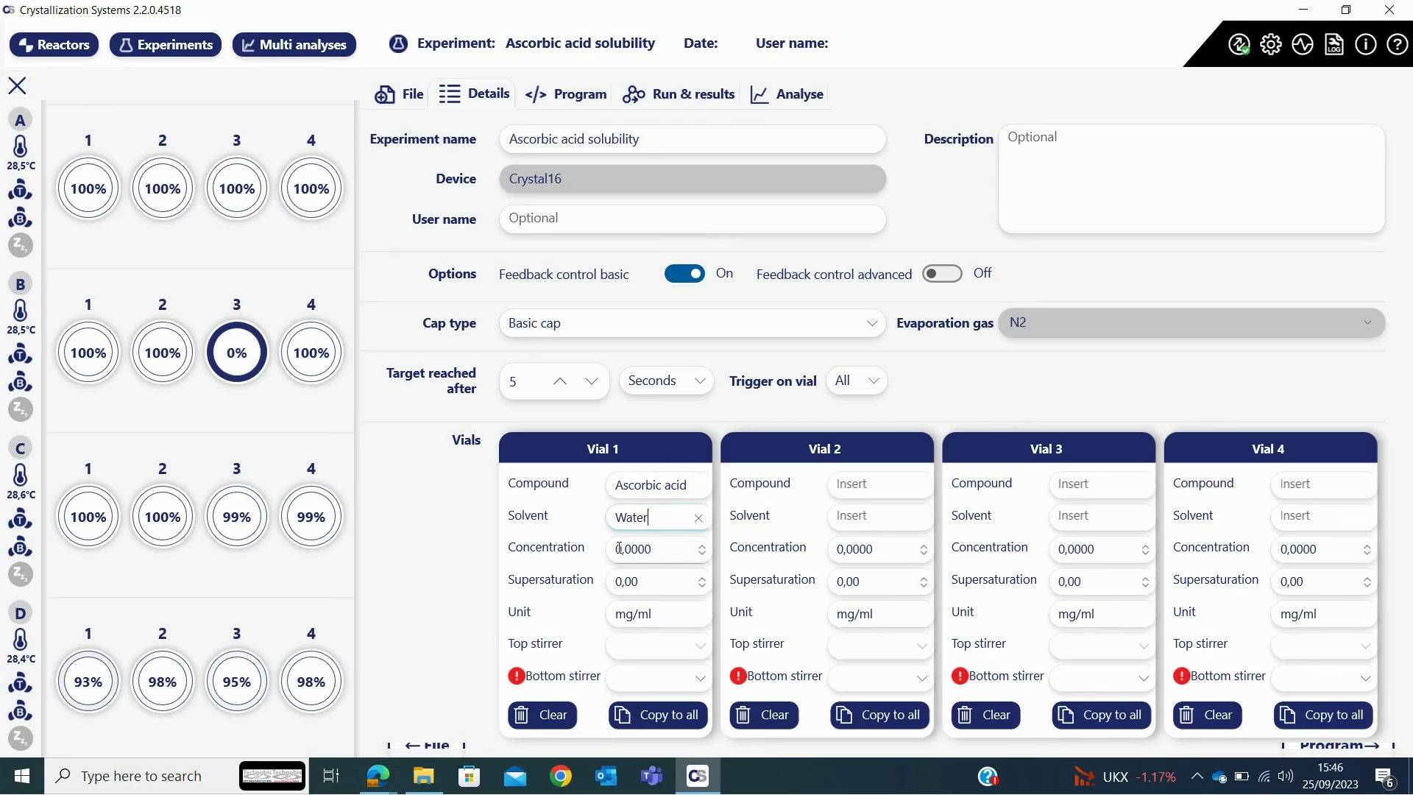
# Give Vial 1 concentration 561, supersaturation 2 and a Standard bottom stirrer
pyautogui.click(620, 548)
pyautogui.write('161')
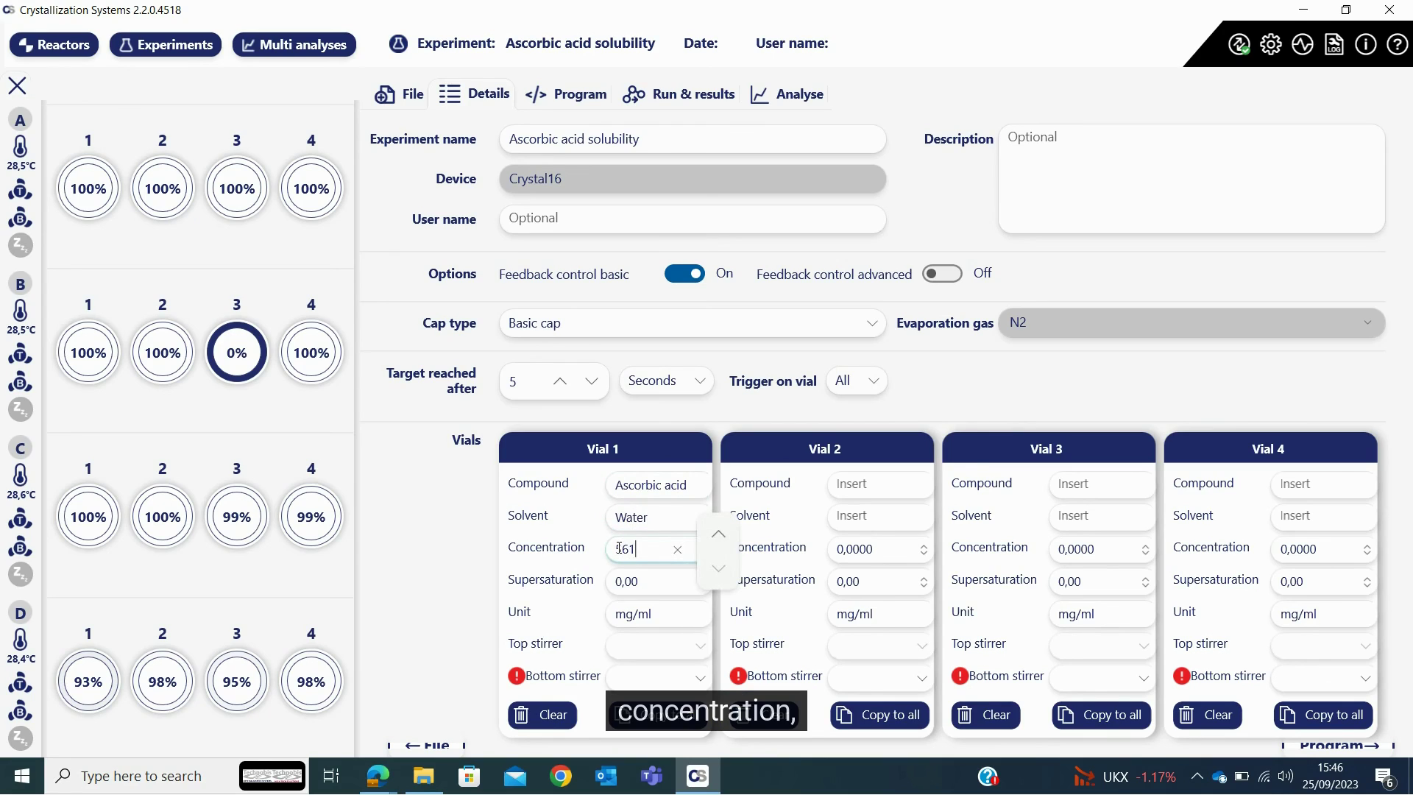
pyautogui.click(618, 582)
pyautogui.write('1,')
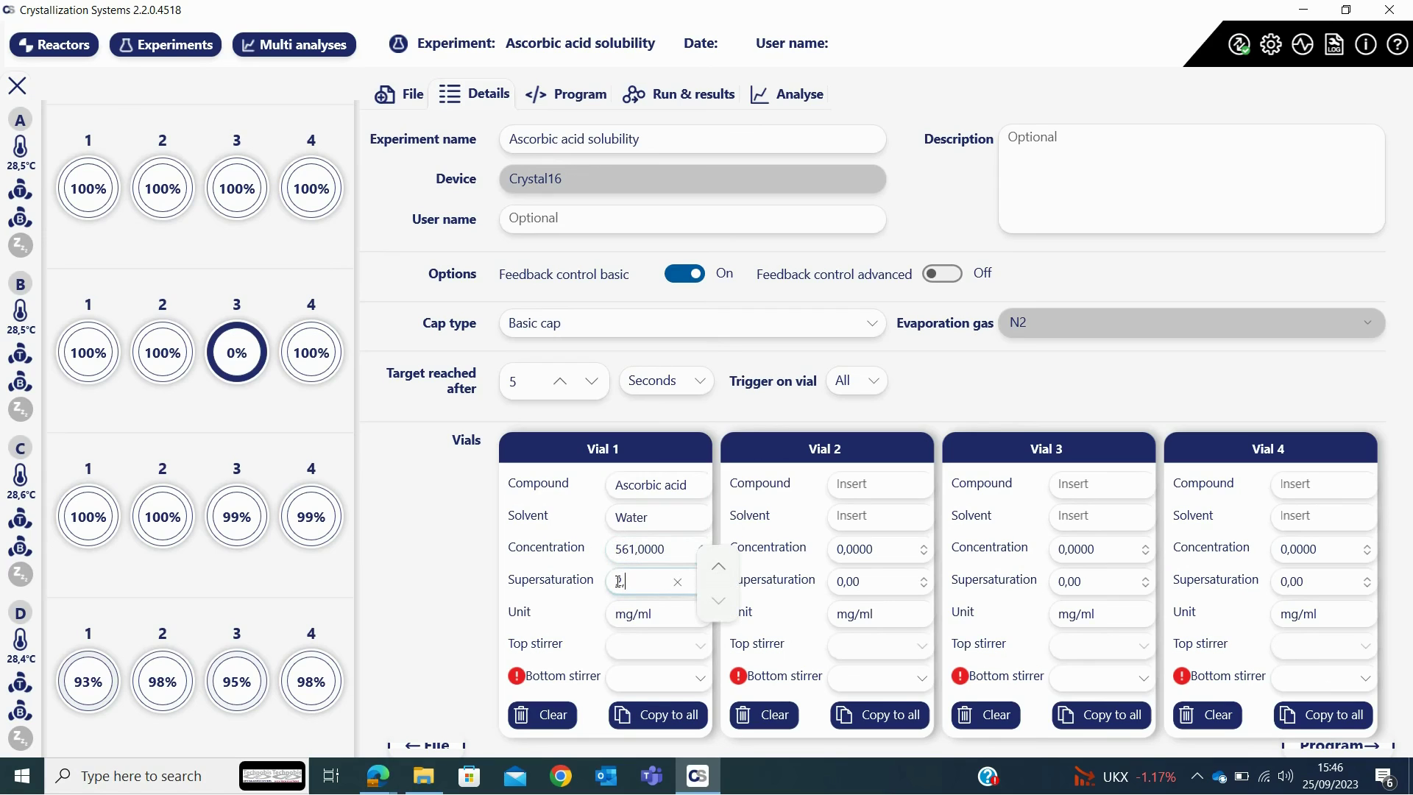
pyautogui.write('0')
pyautogui.click(631, 682)
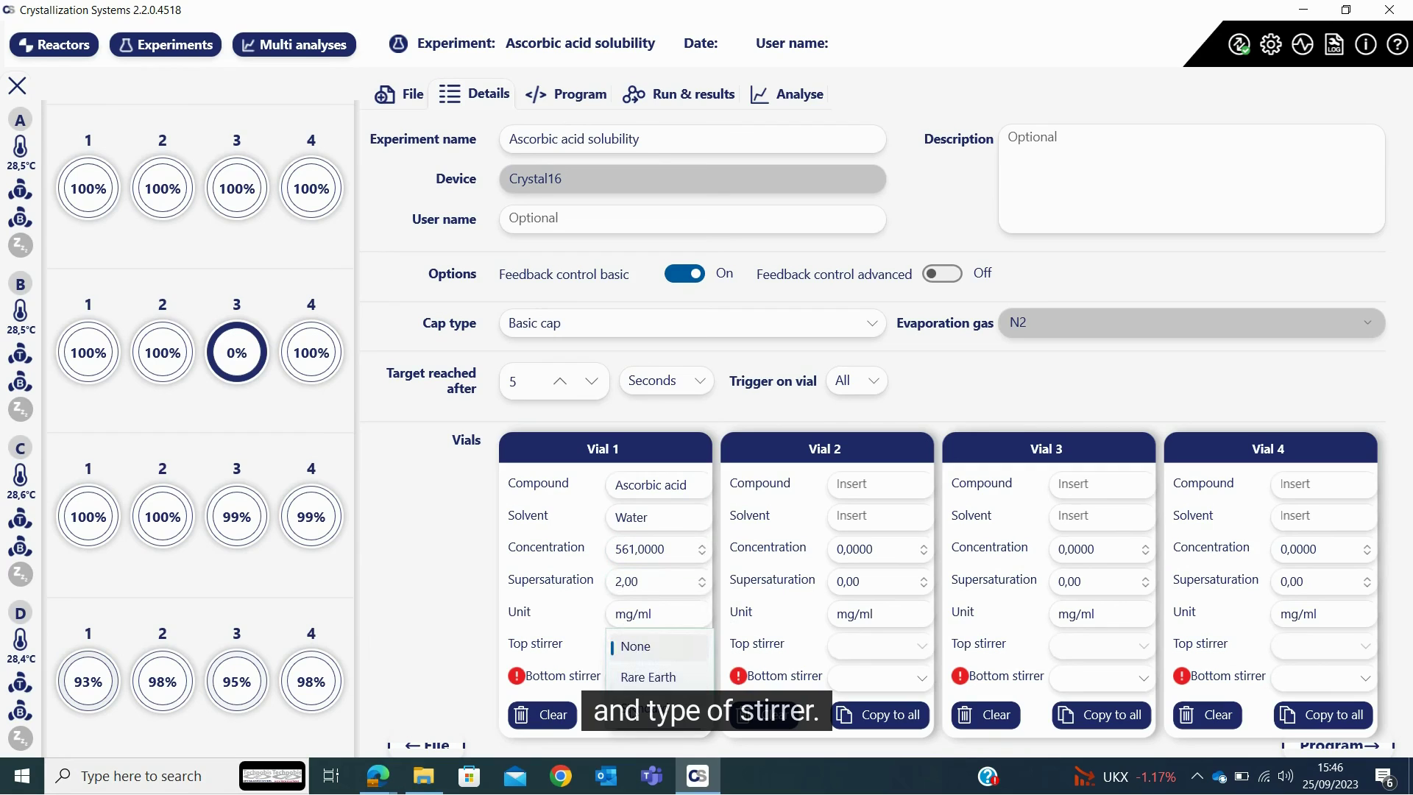
pyautogui.click(635, 709)
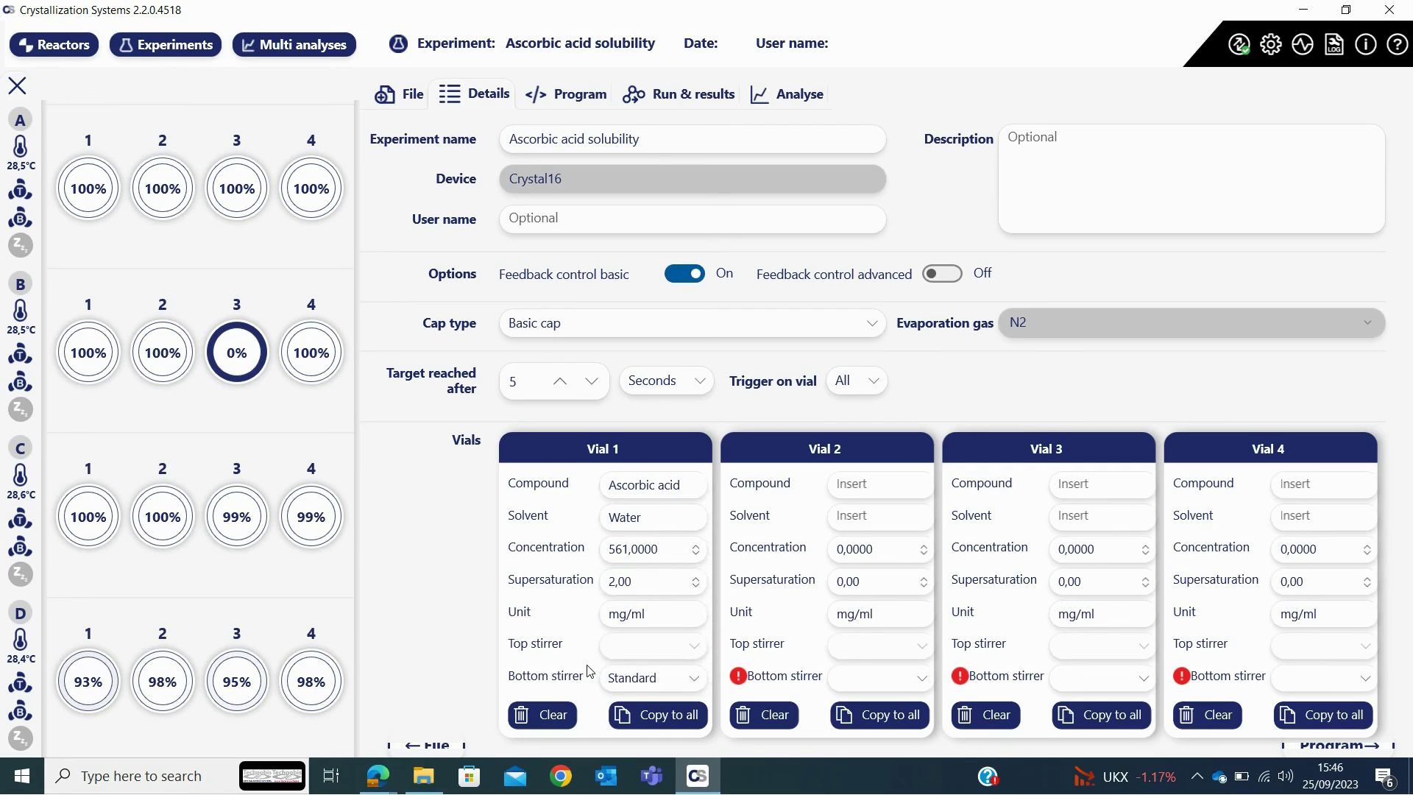
# Copy Vial 1's details to all vials and adjust Vial 2's concentration and supersaturation
pyautogui.click(659, 718)
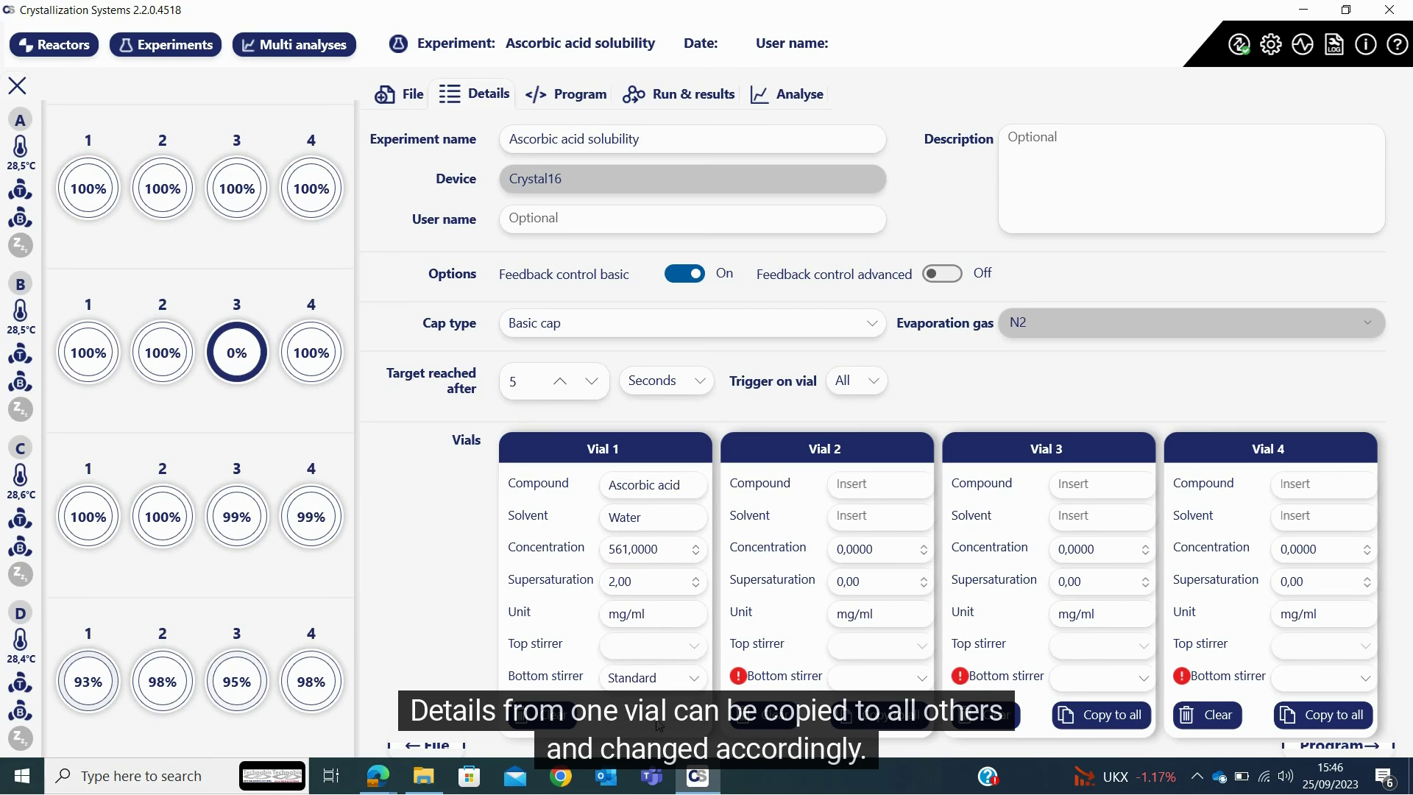
pyautogui.doubleClick(843, 549)
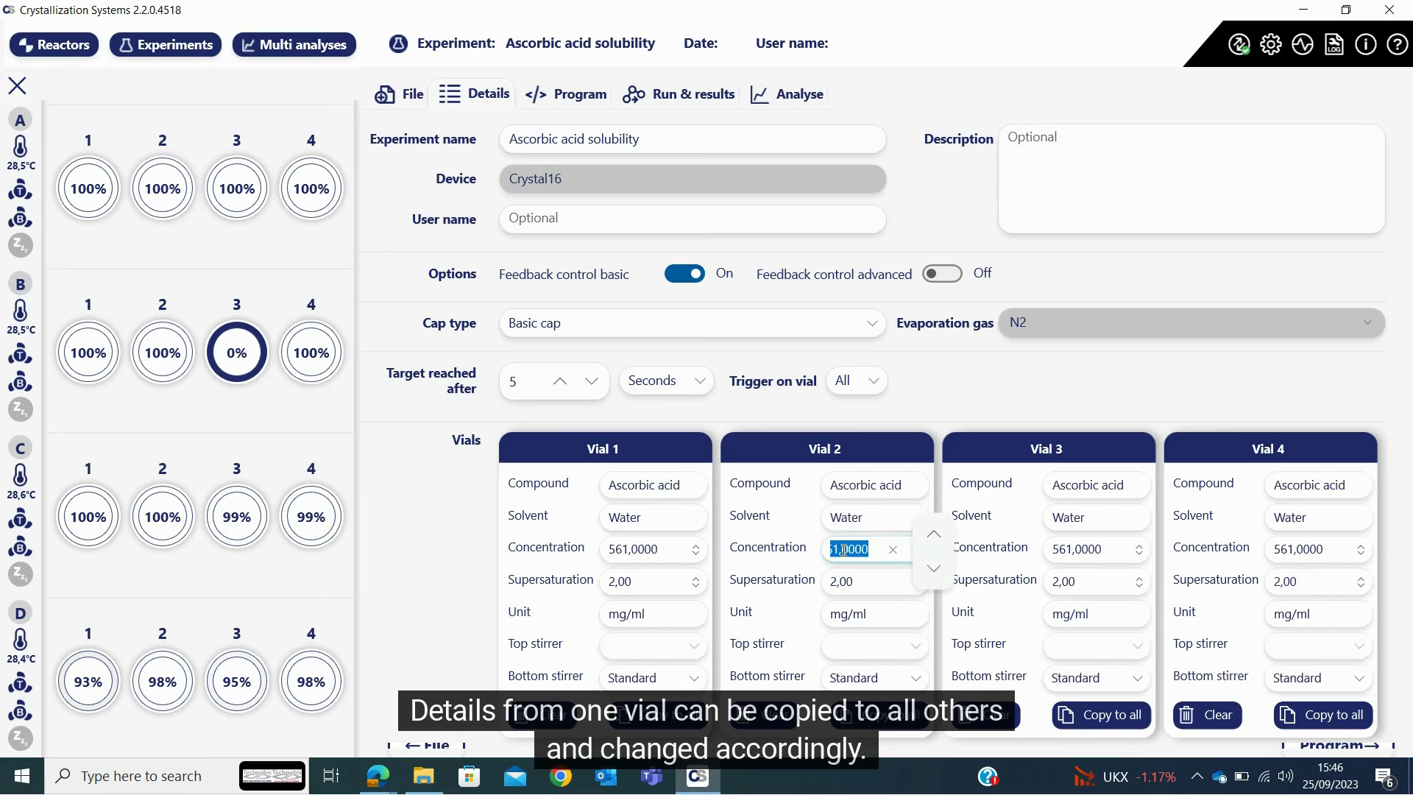
pyautogui.write('6')
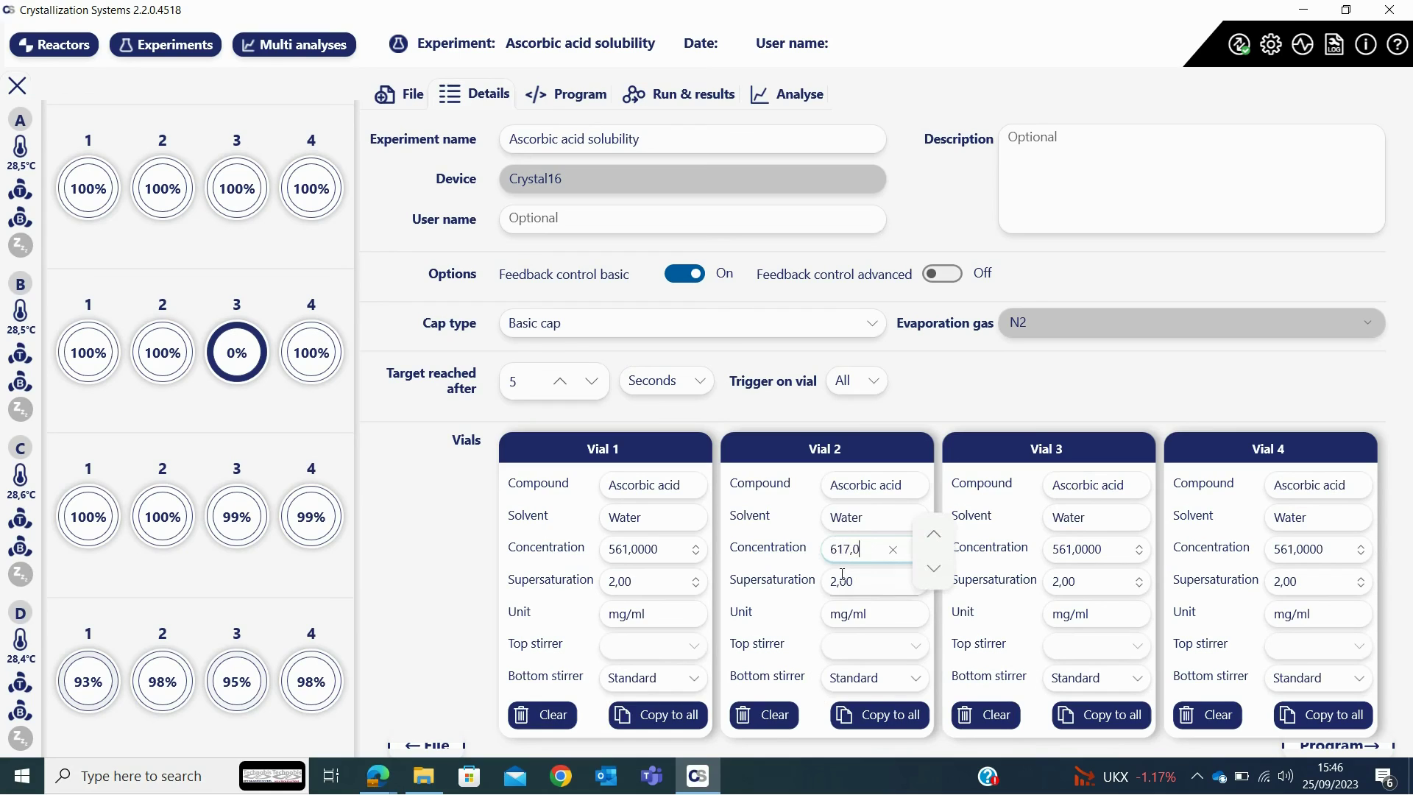
pyautogui.doubleClick(842, 582)
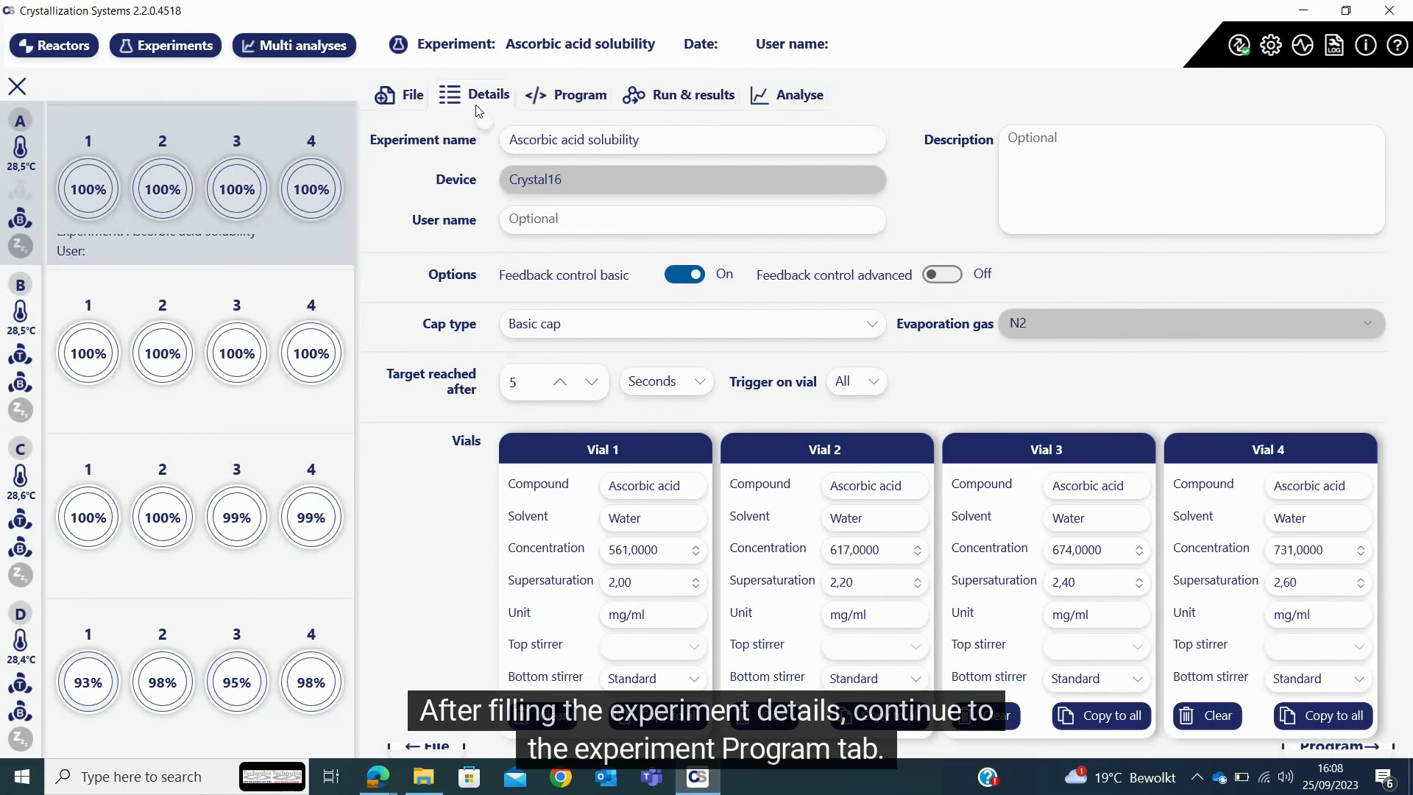
# Add a linear ramp to 60 °C at 1 °C/min with 800 rpm bottom stirring
pyautogui.click(557, 102)
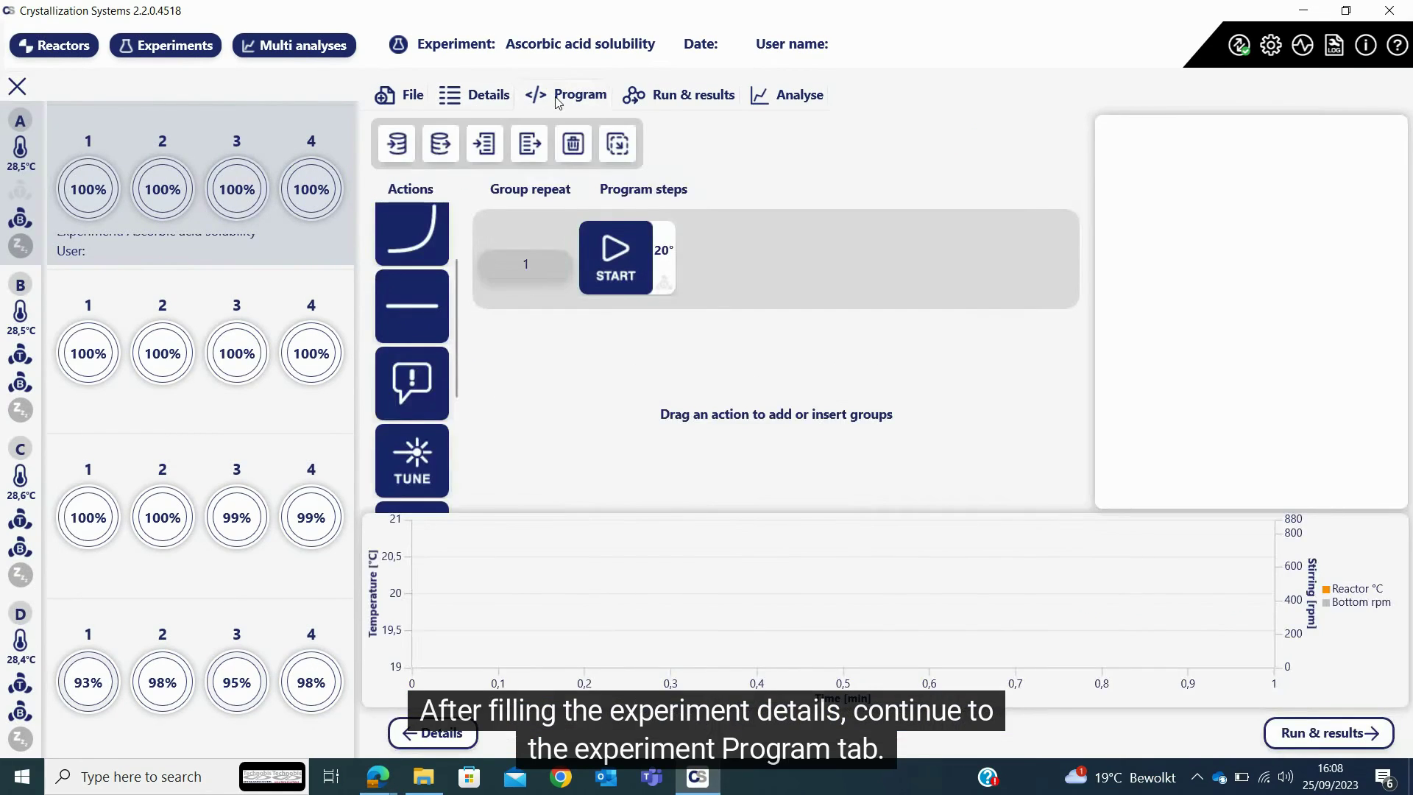
pyautogui.scroll(2, 421, 321)
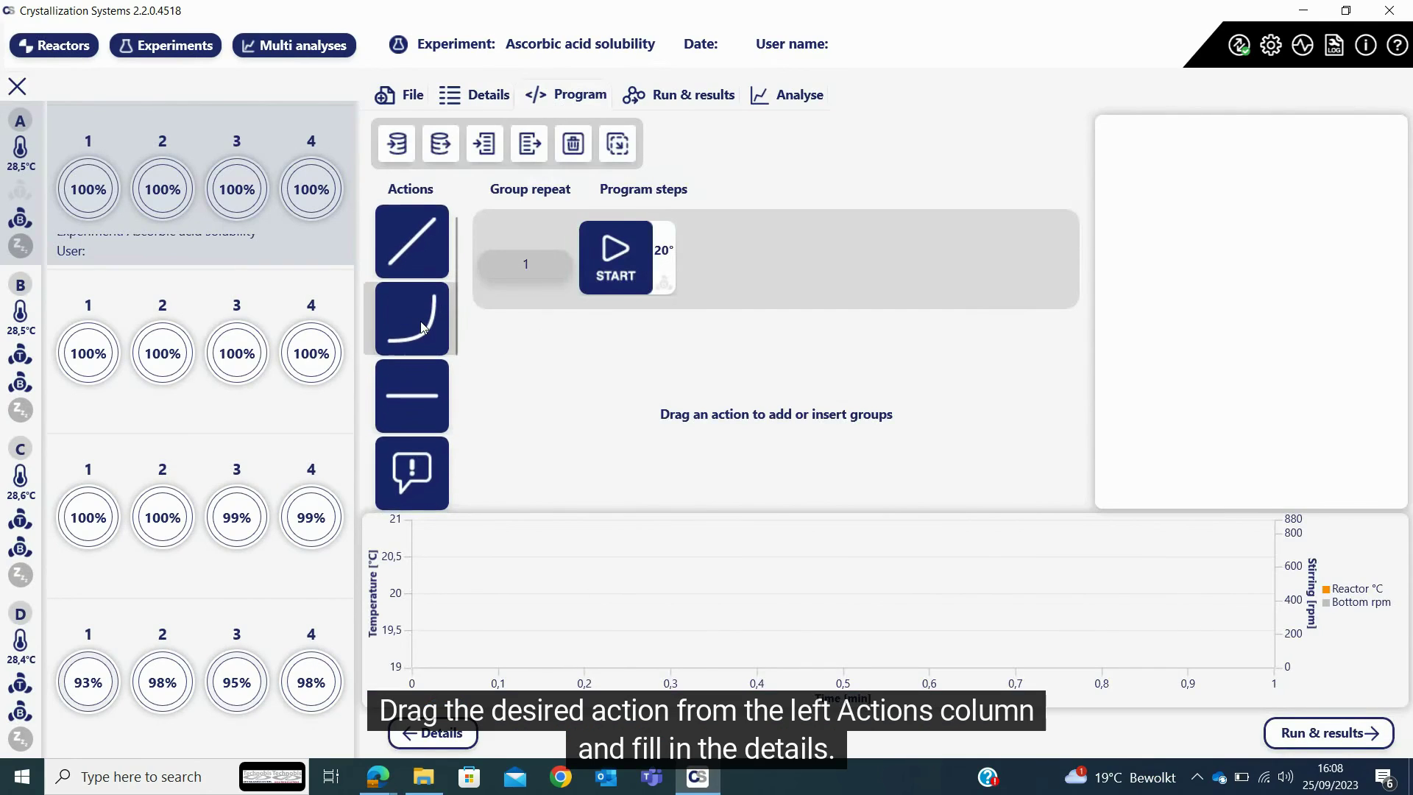
pyautogui.scroll(-3, 421, 323)
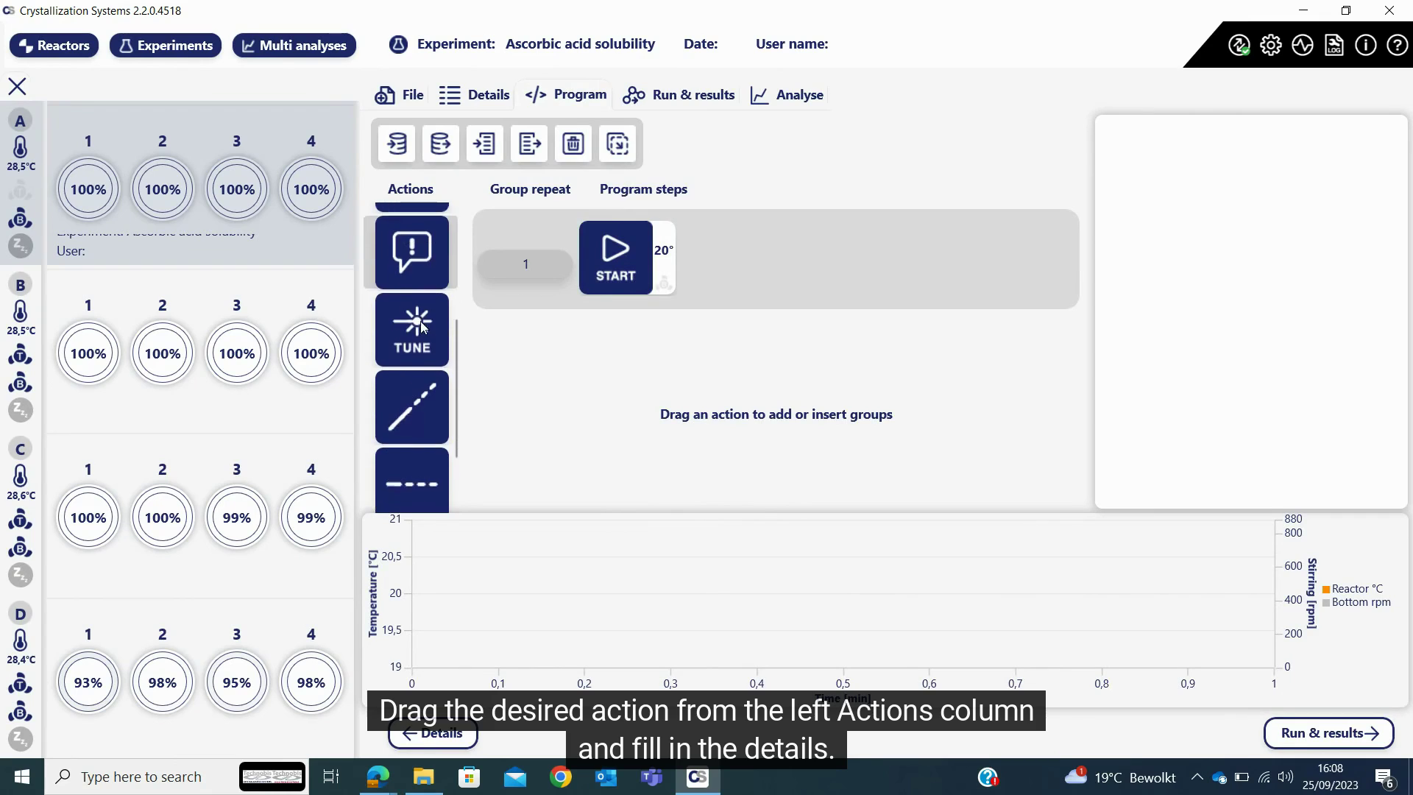
pyautogui.scroll(3, 421, 321)
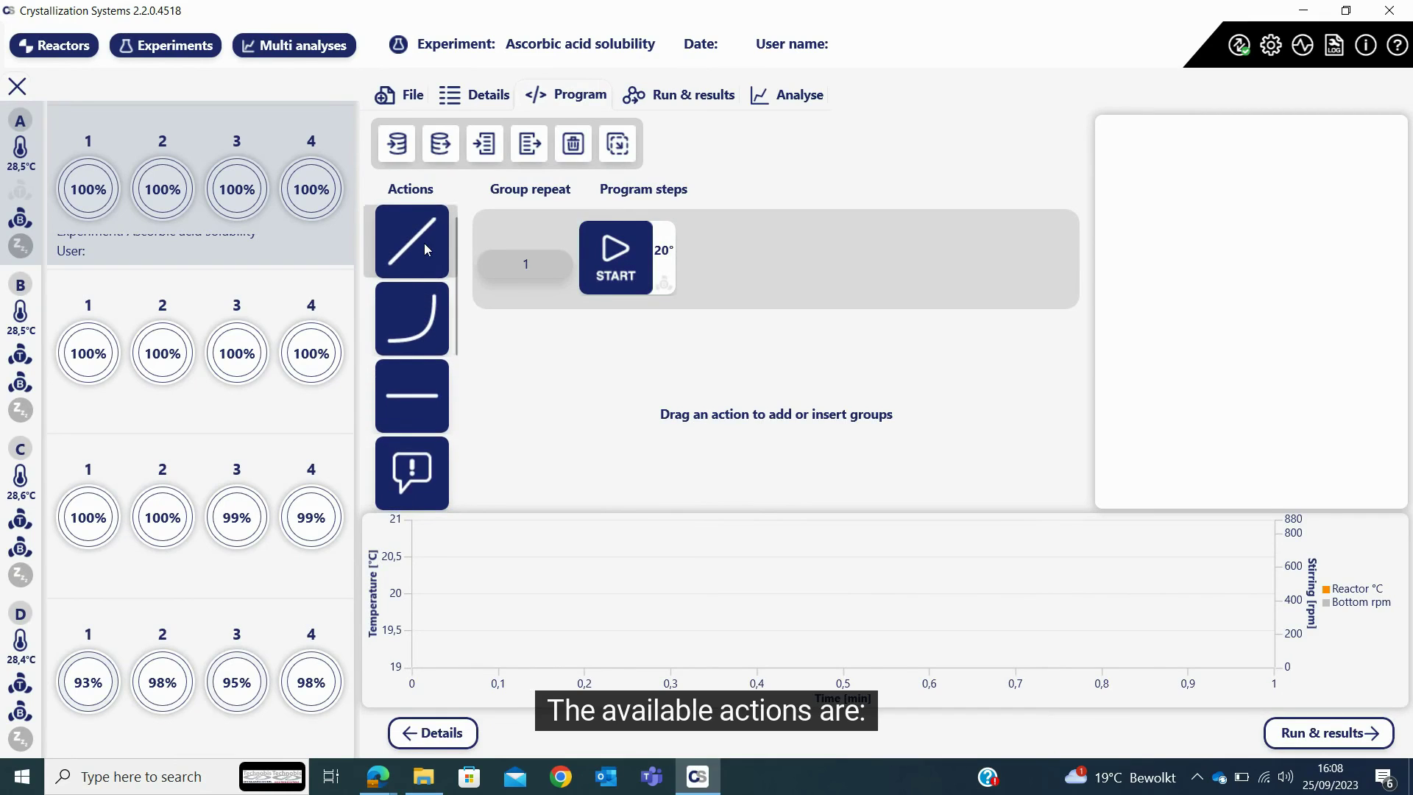
pyautogui.moveTo(424, 243); pyautogui.dragTo(633, 391)
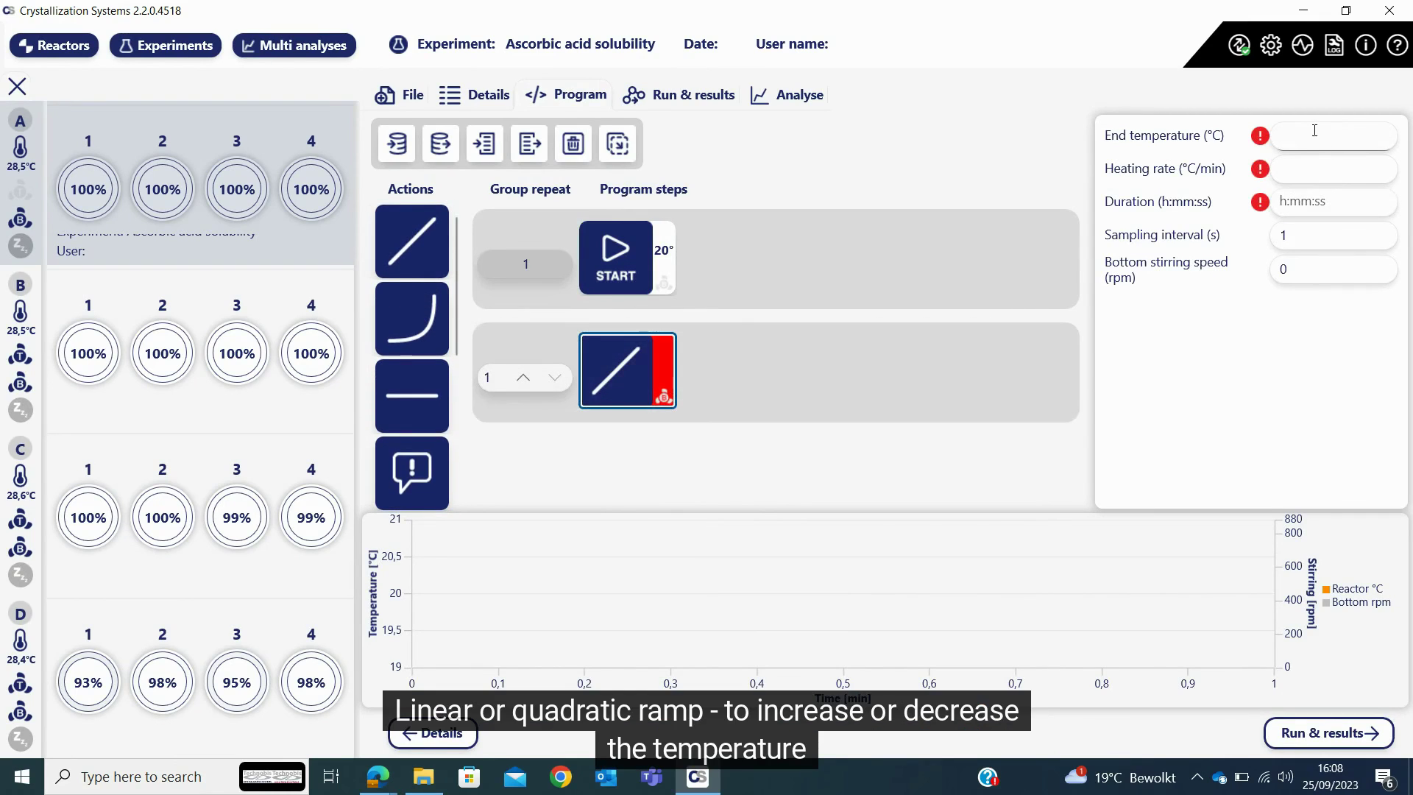
pyautogui.click(1314, 130)
pyautogui.write('60')
pyautogui.click(1309, 171)
pyautogui.write('1')
pyautogui.click(1307, 272)
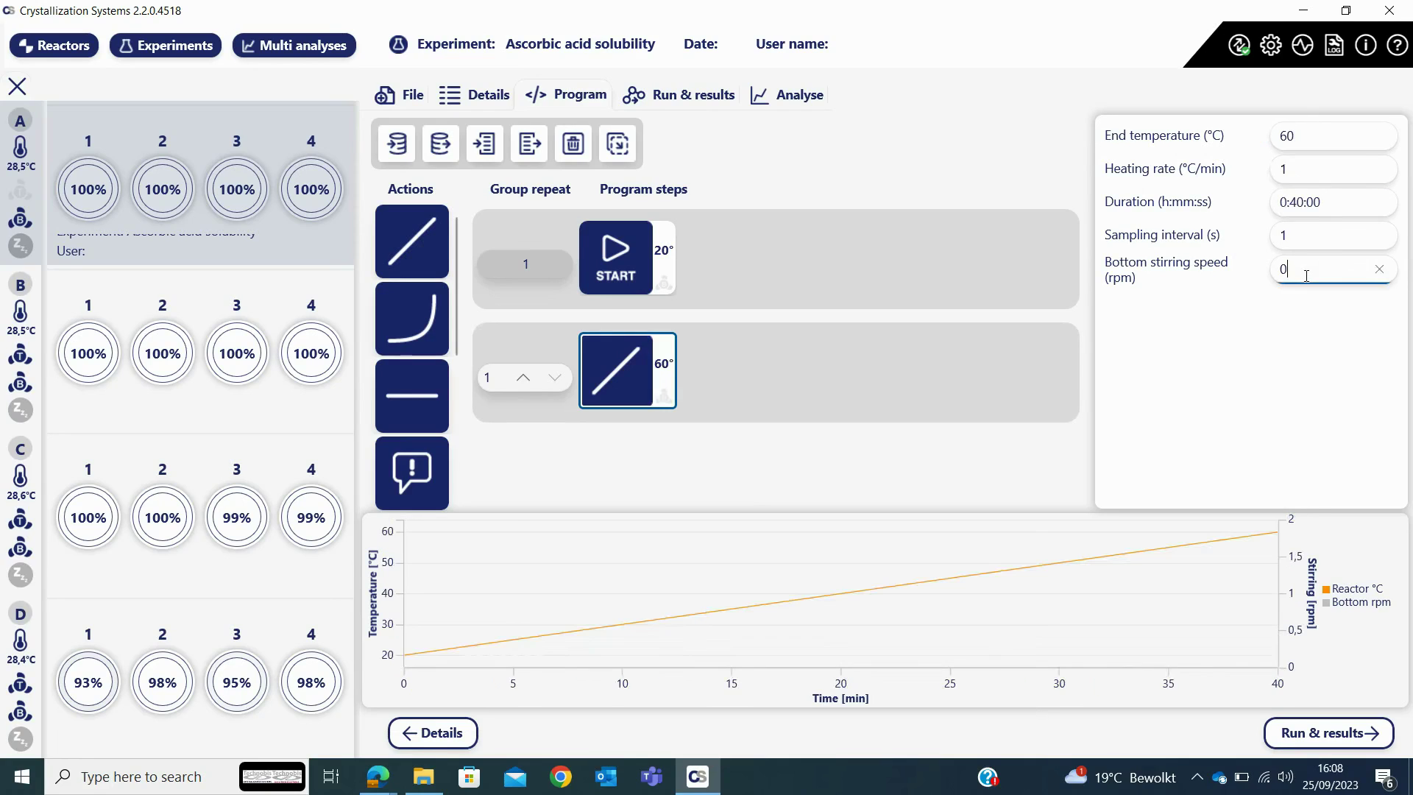
pyautogui.press('BackSpace')
pyautogui.write('800')
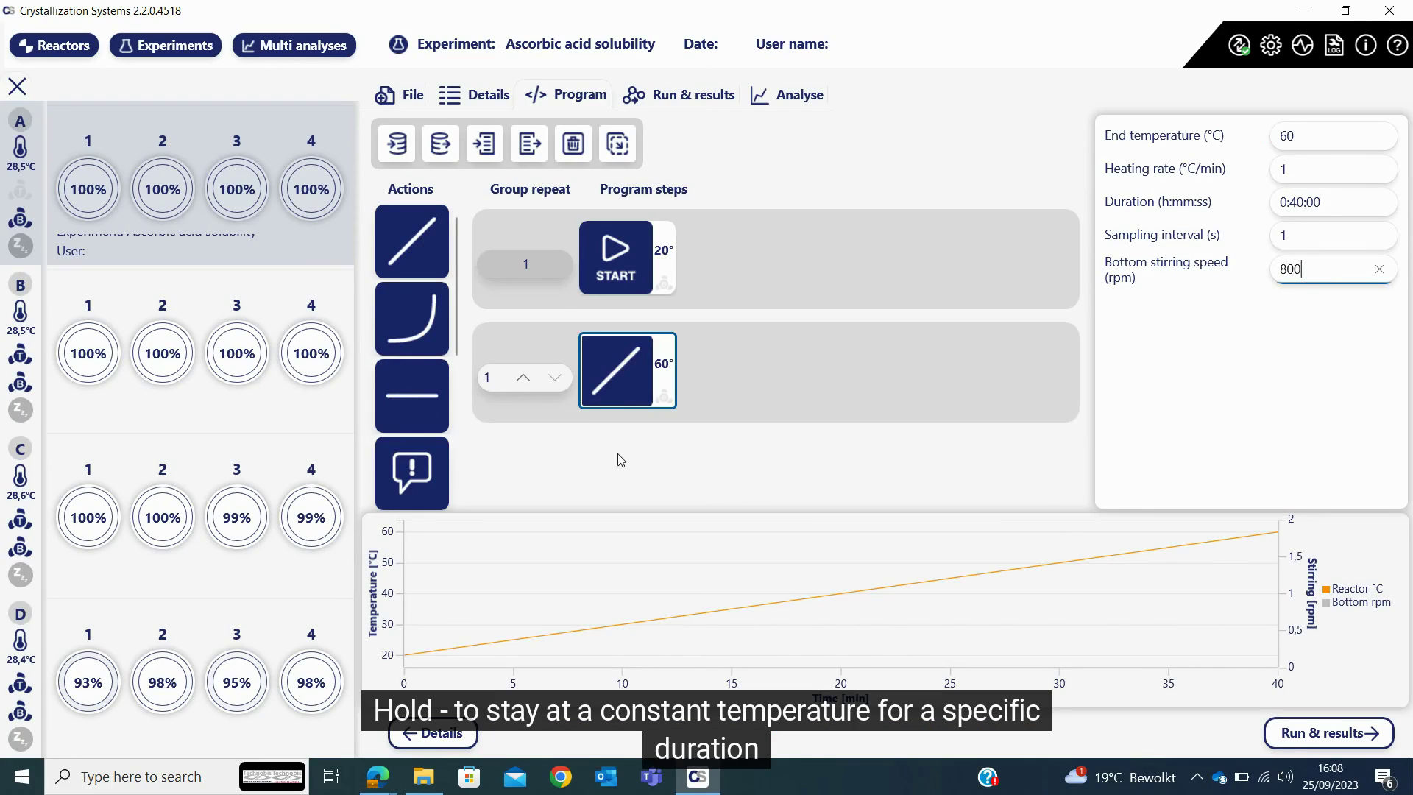
# Add a 10-minute hold at 800 rpm, followed by a prompt step
pyautogui.moveTo(412, 395); pyautogui.dragTo(735, 394)
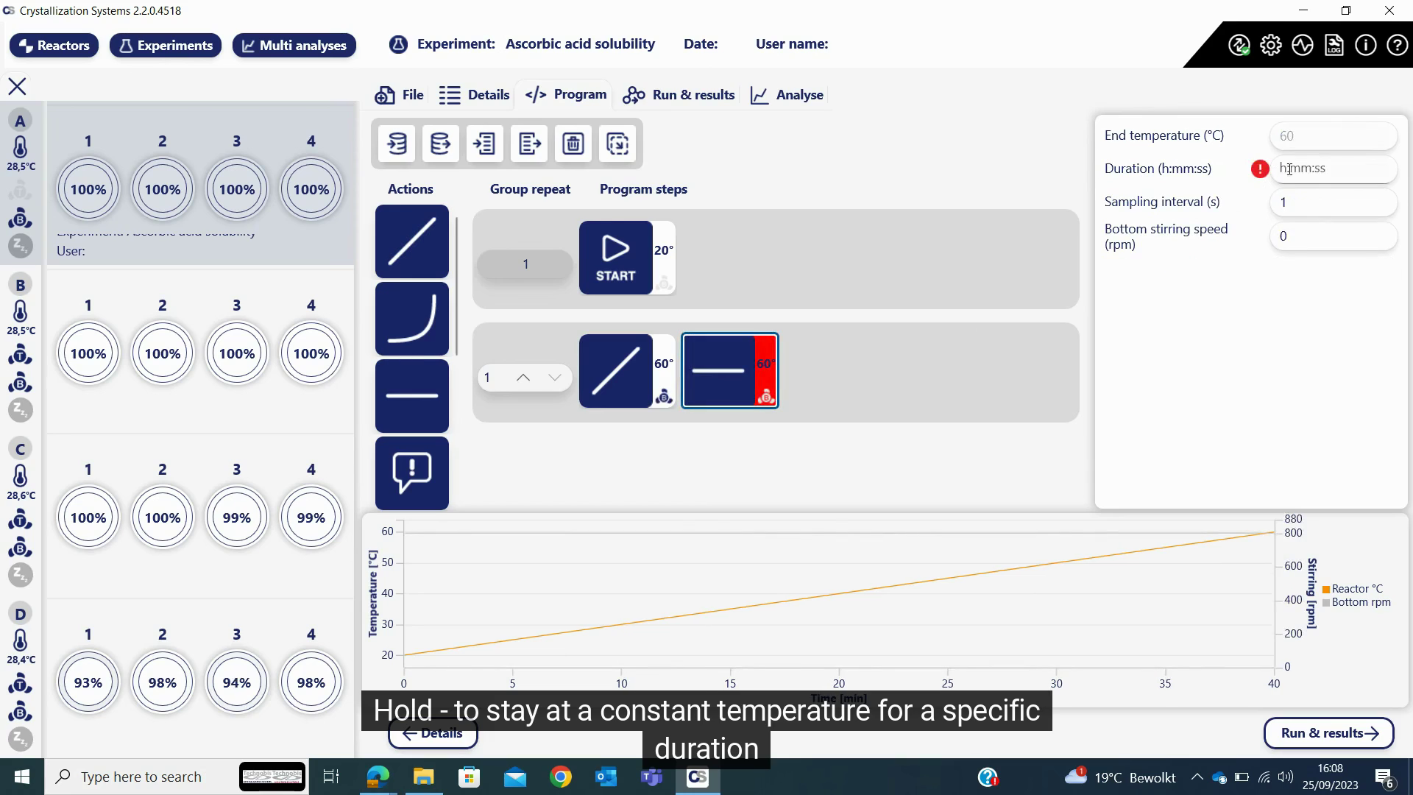
pyautogui.click(1289, 169)
pyautogui.write('10')
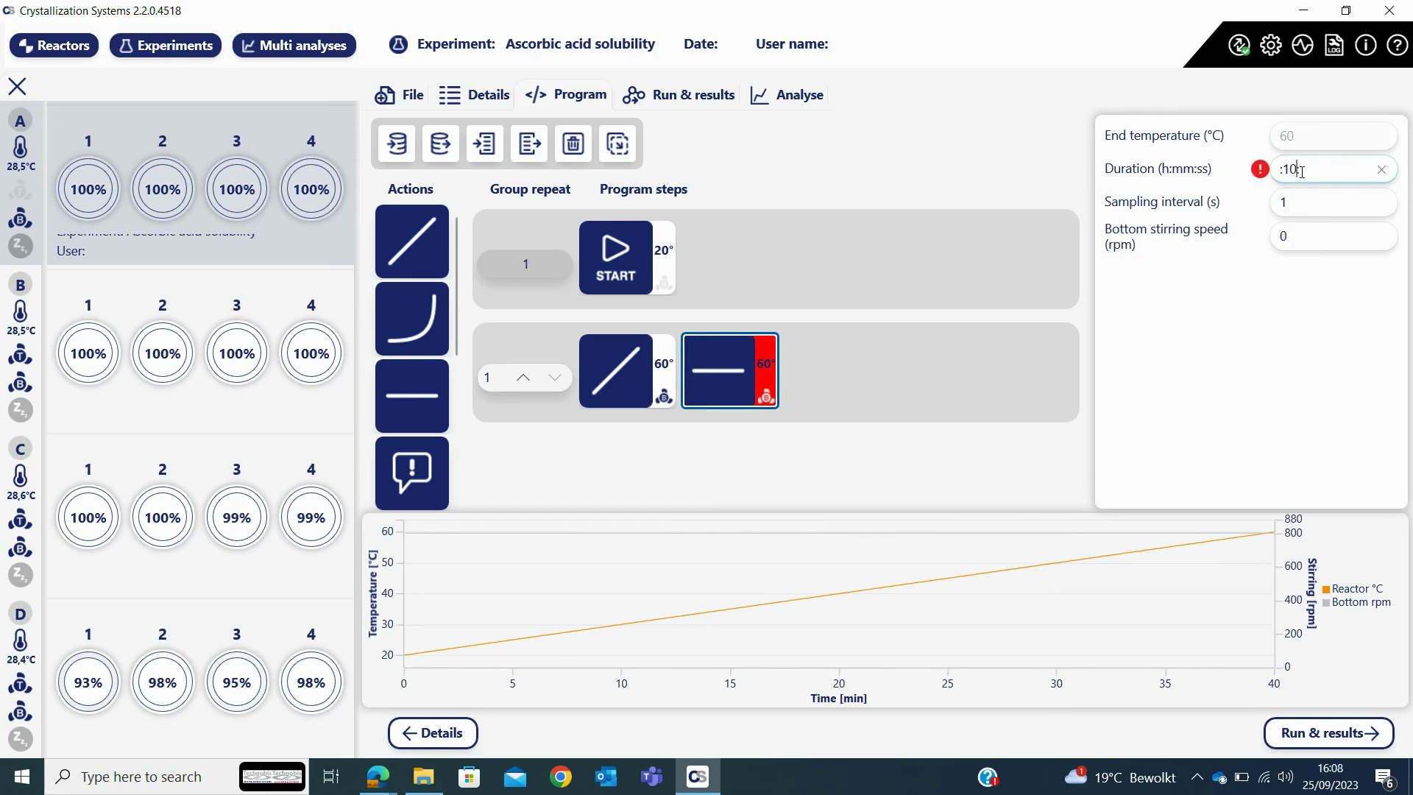
pyautogui.click(1303, 237)
pyautogui.press('BackSpace')
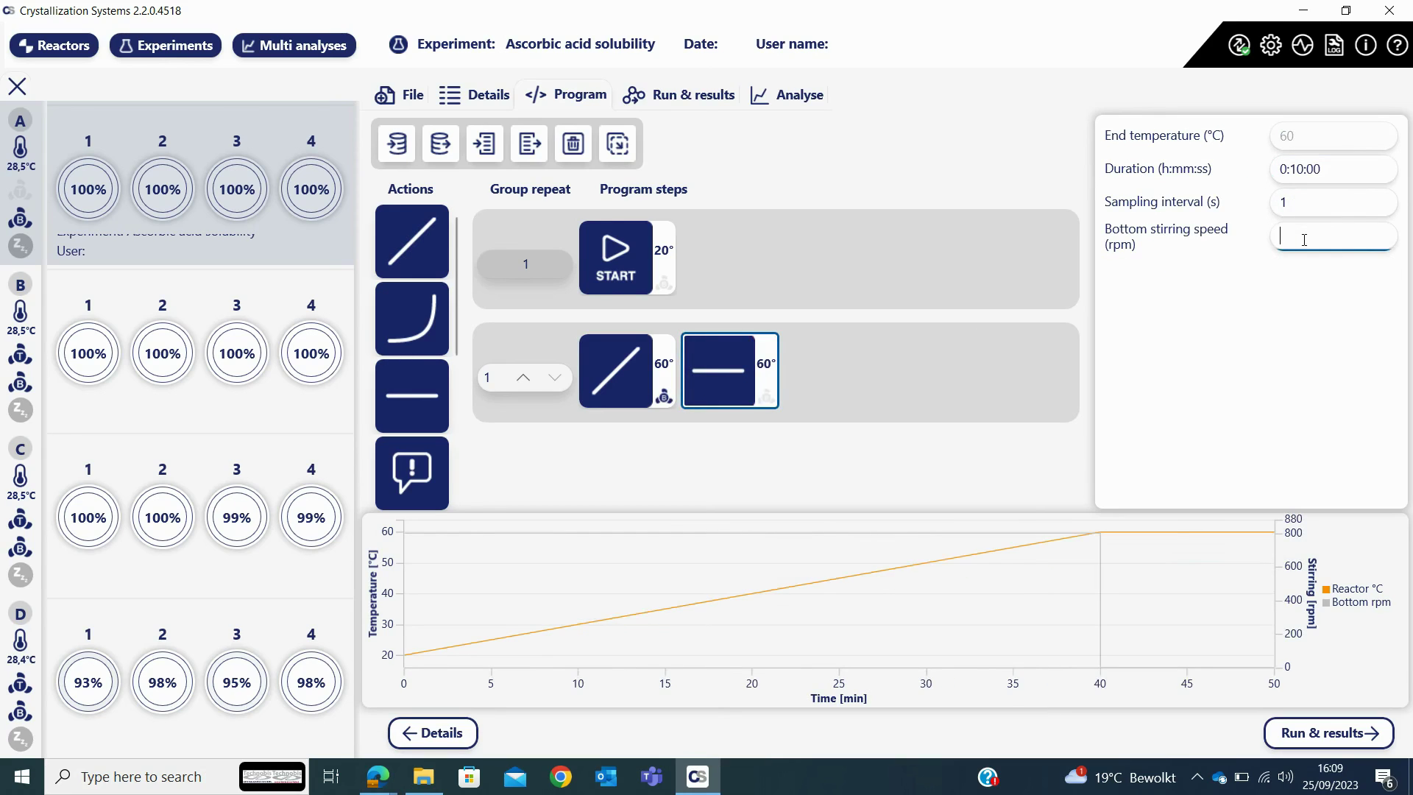
pyautogui.write('800')
pyautogui.moveTo(413, 471); pyautogui.dragTo(854, 380)
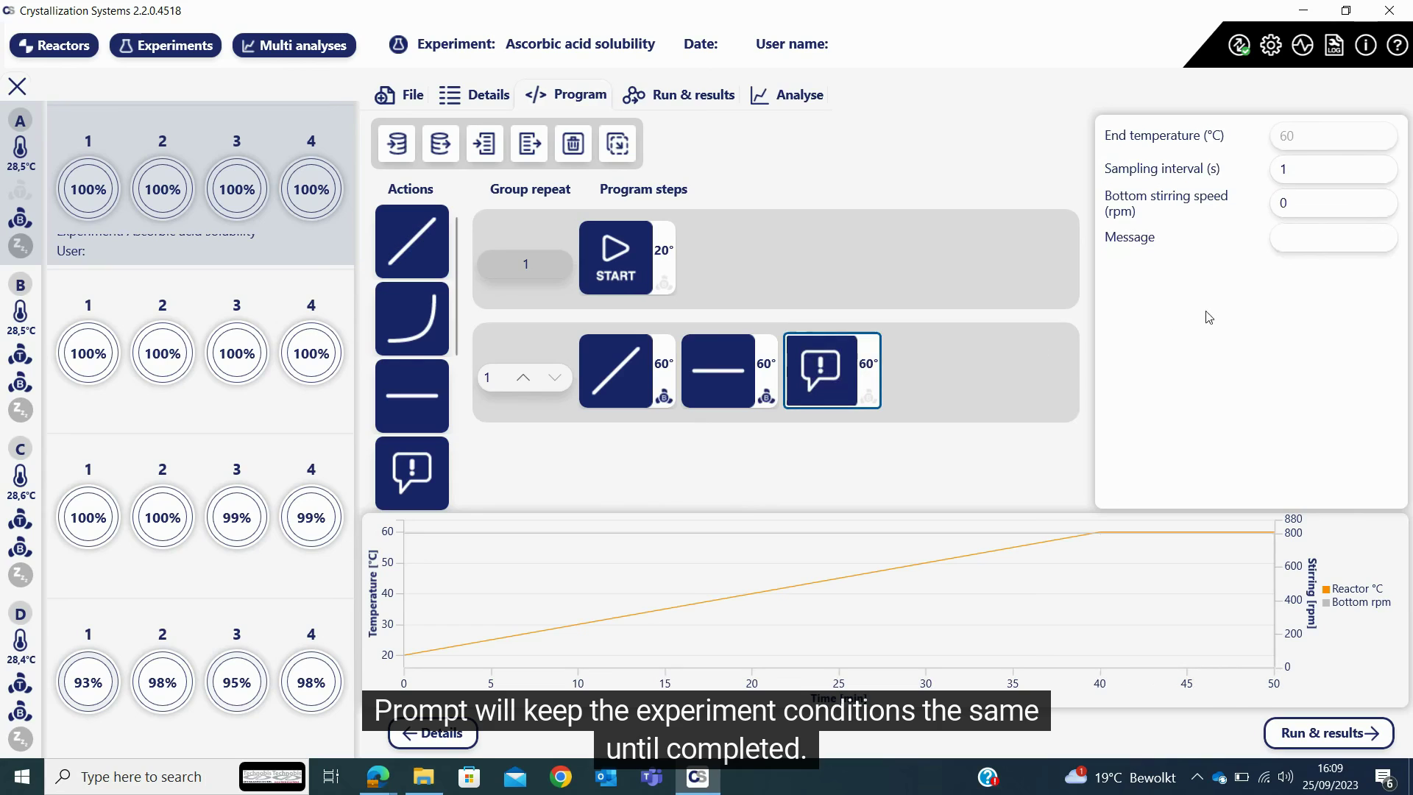
# Set the prompt message to 'check sample', add a tune step, and repeat the cycle group 3 times
pyautogui.click(1288, 245)
pyautogui.write('check')
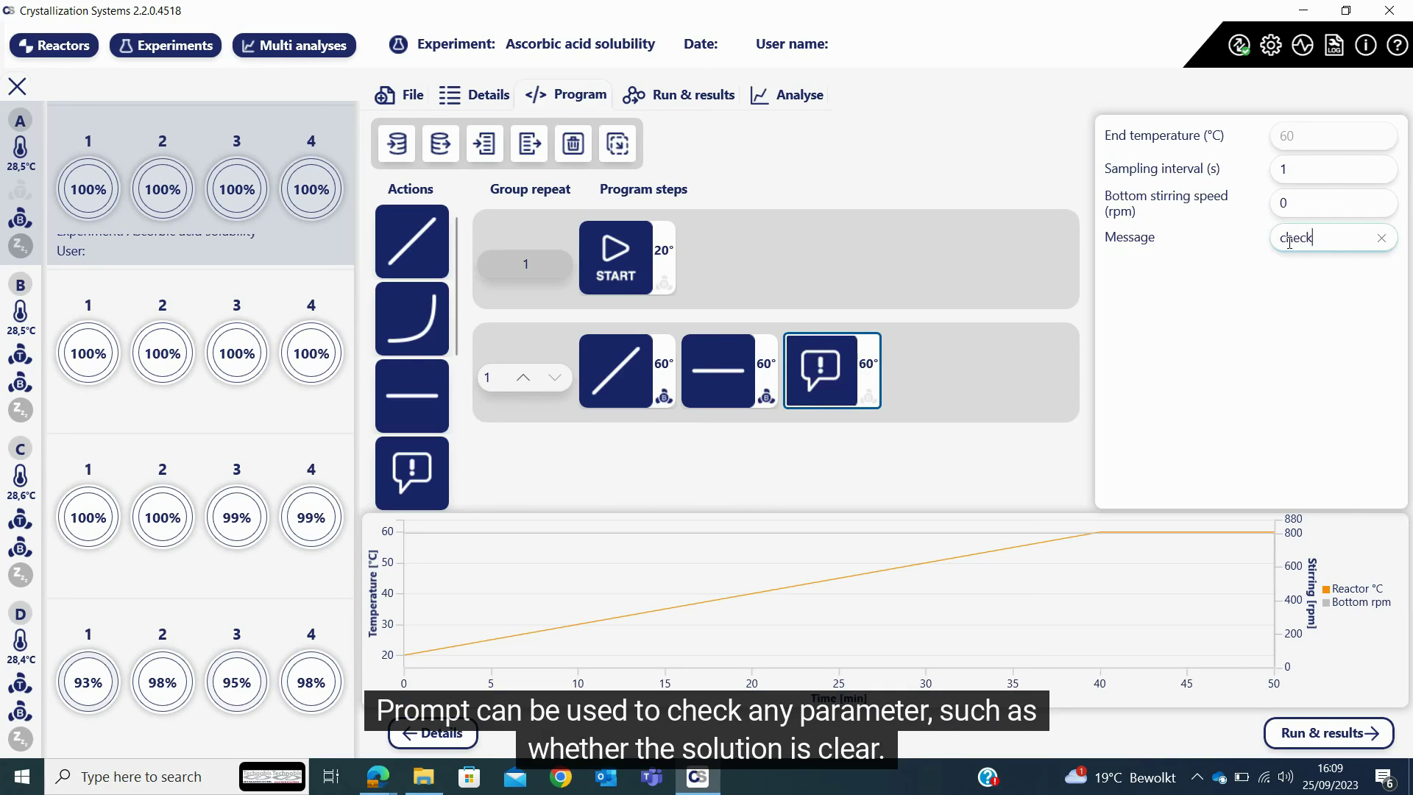
pyautogui.write(' sample')
pyautogui.scroll(-1, 425, 446)
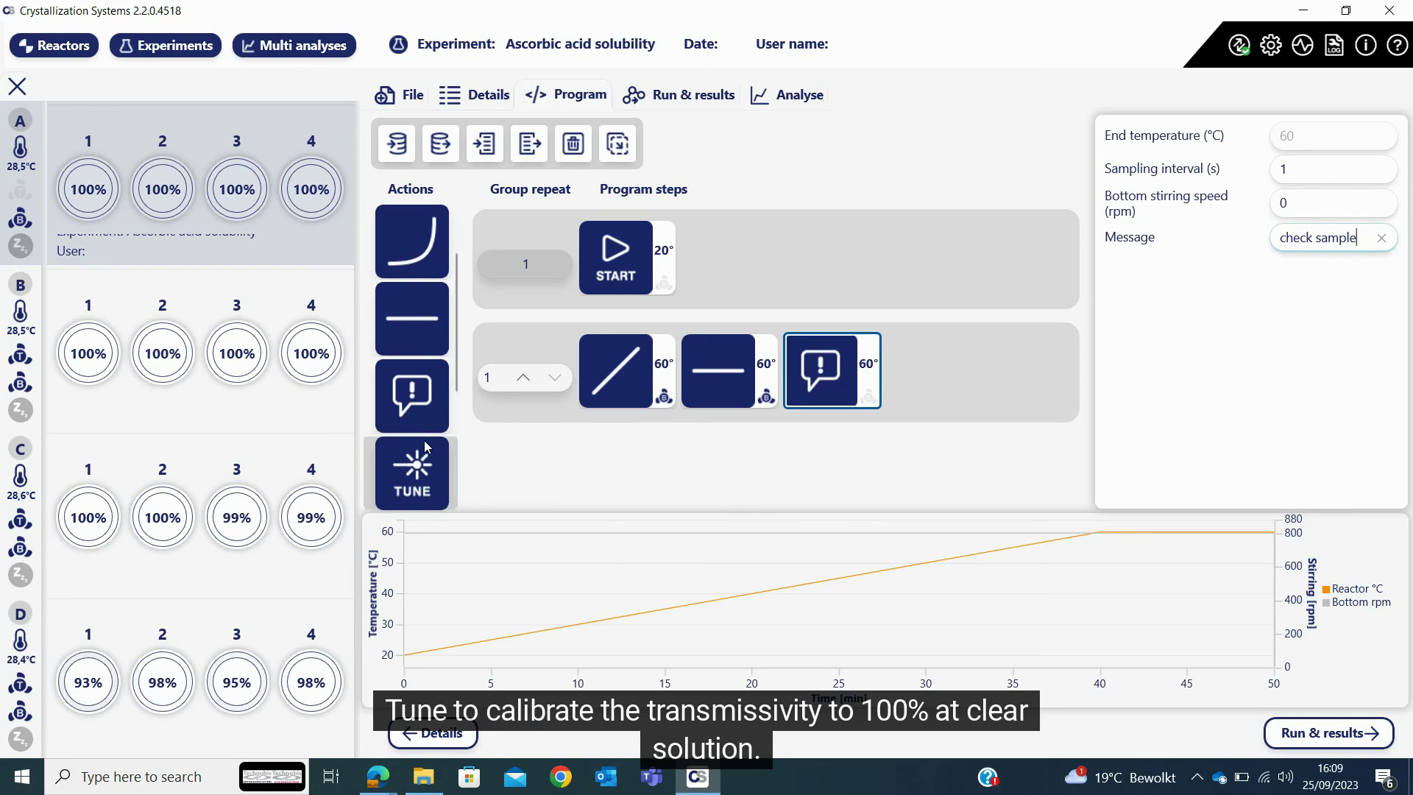
pyautogui.moveTo(426, 446); pyautogui.dragTo(970, 366)
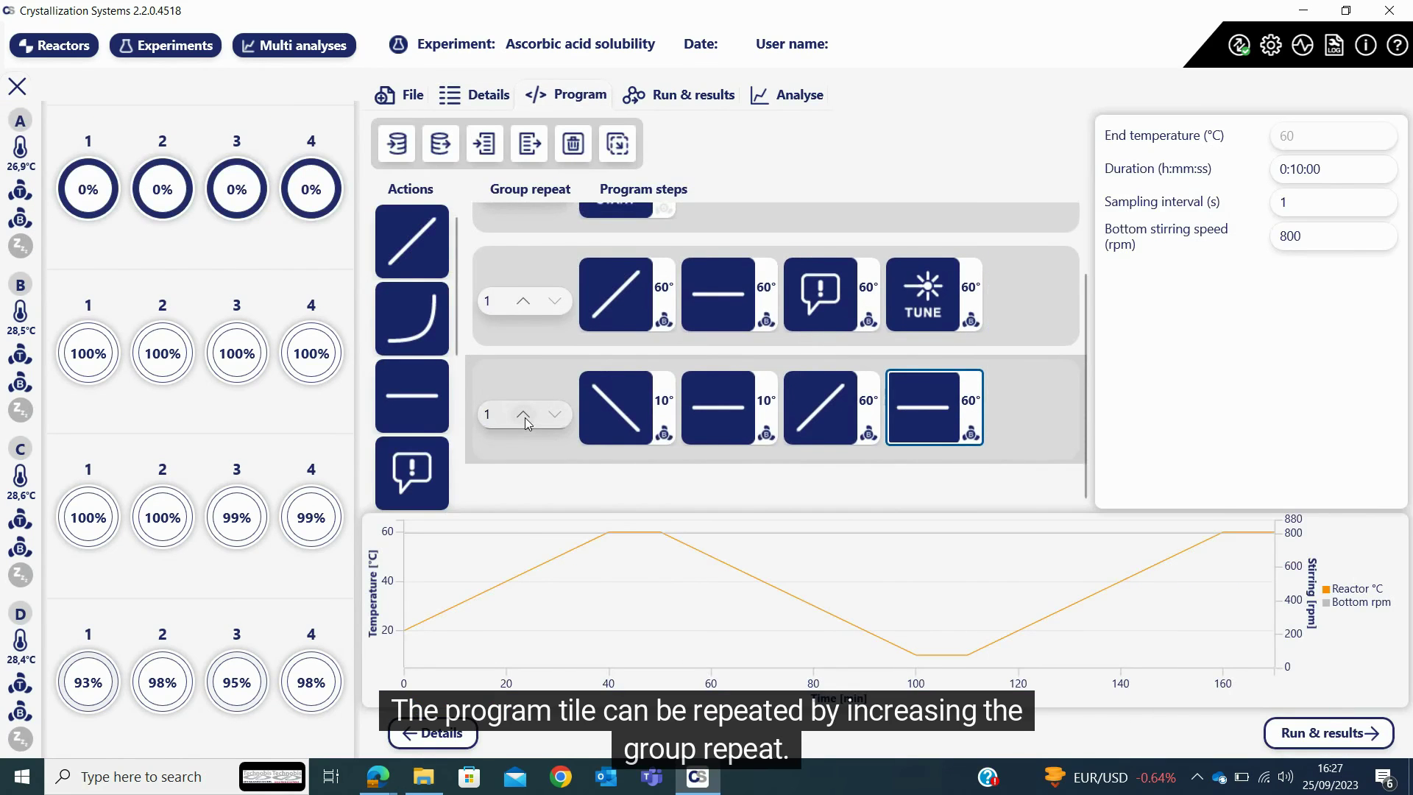
pyautogui.click(524, 416)
pyautogui.click(524, 416)
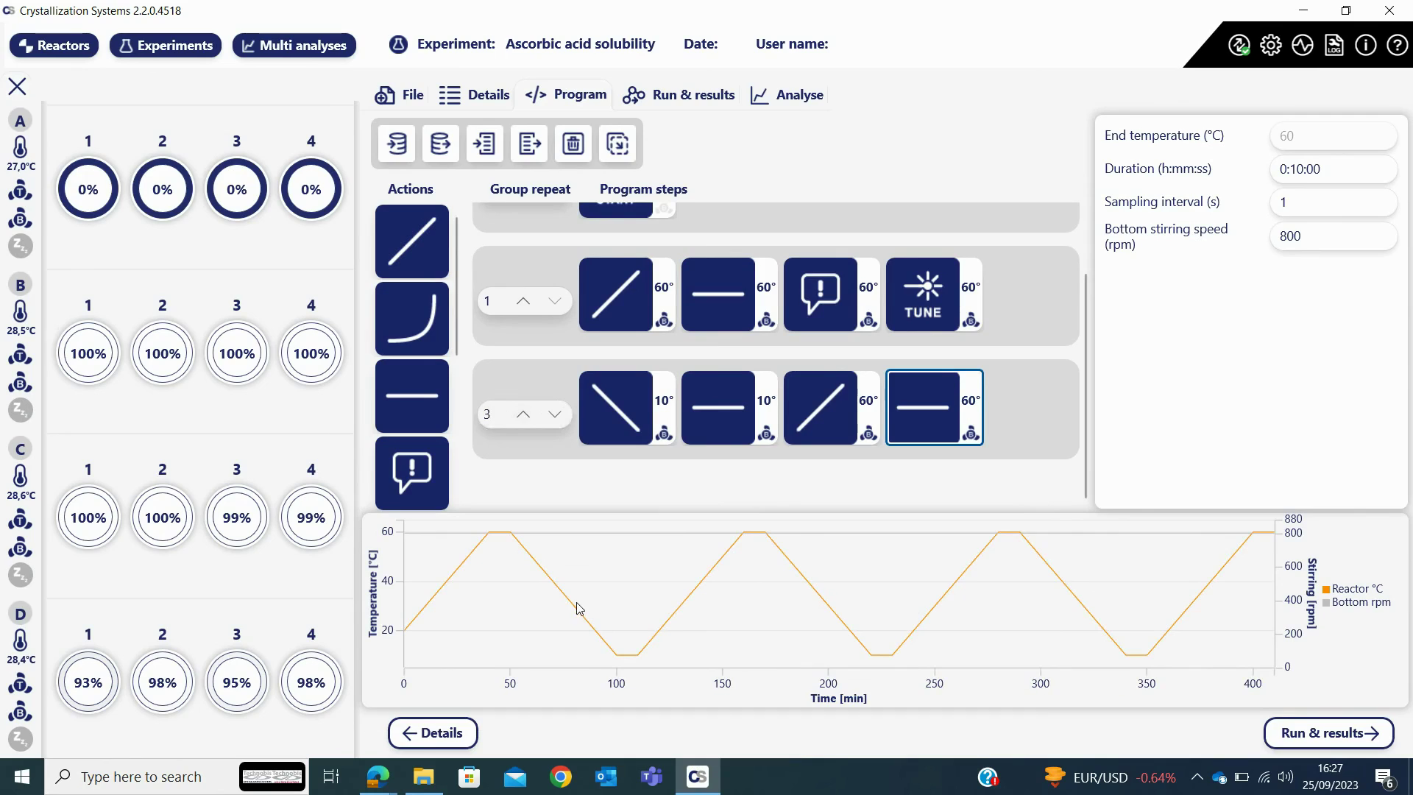
# Start running the experiment program on Reactor A
pyautogui.click(671, 102)
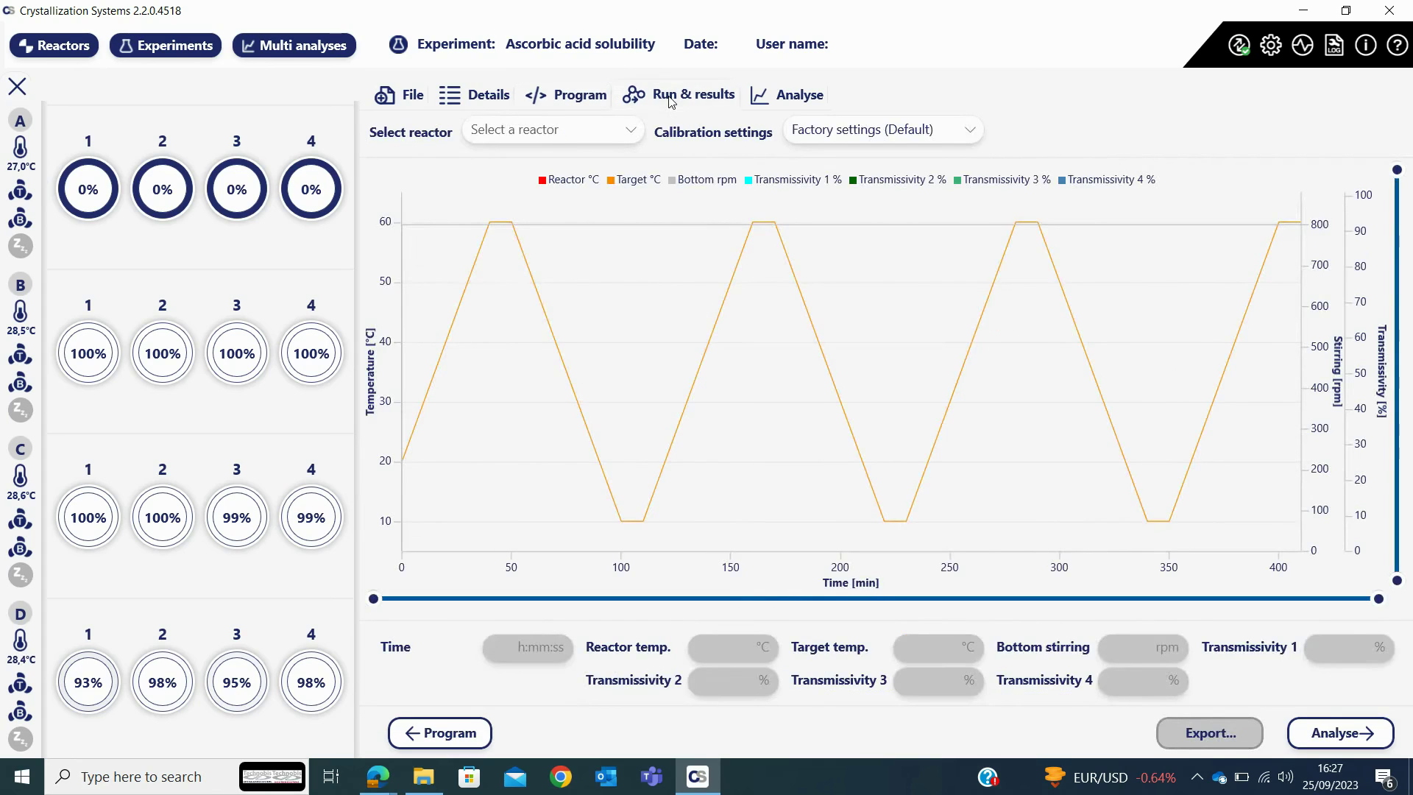
pyautogui.click(620, 137)
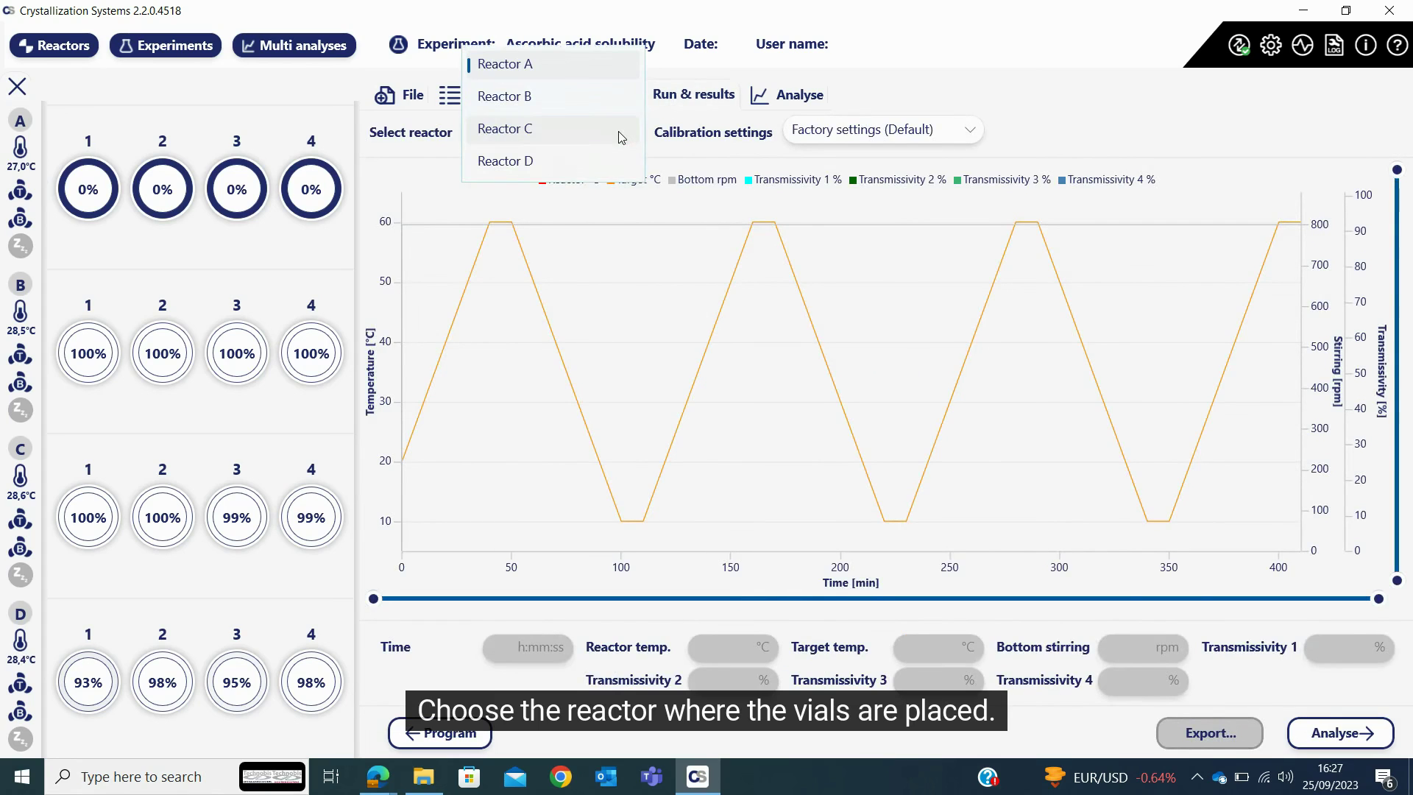
pyautogui.click(543, 64)
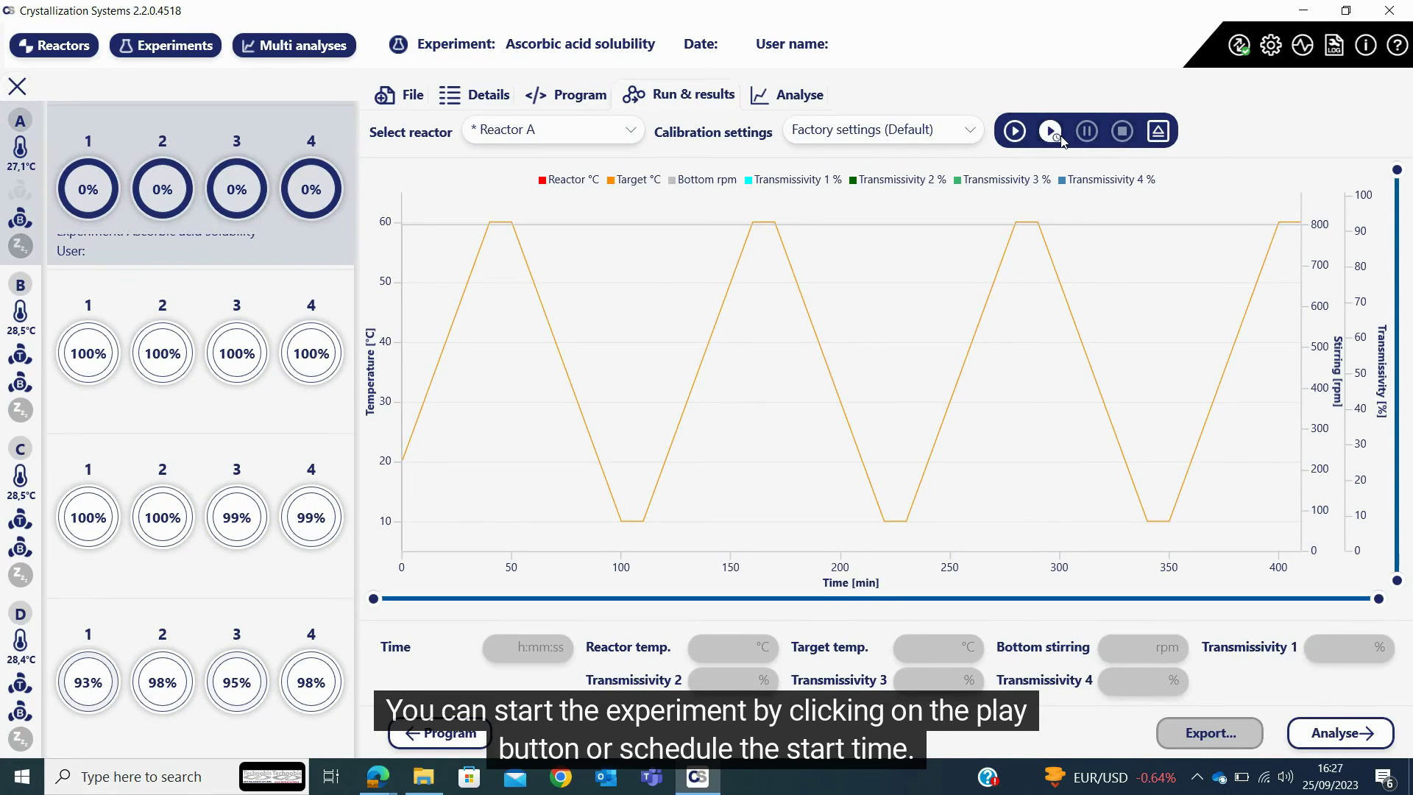
pyautogui.click(1014, 130)
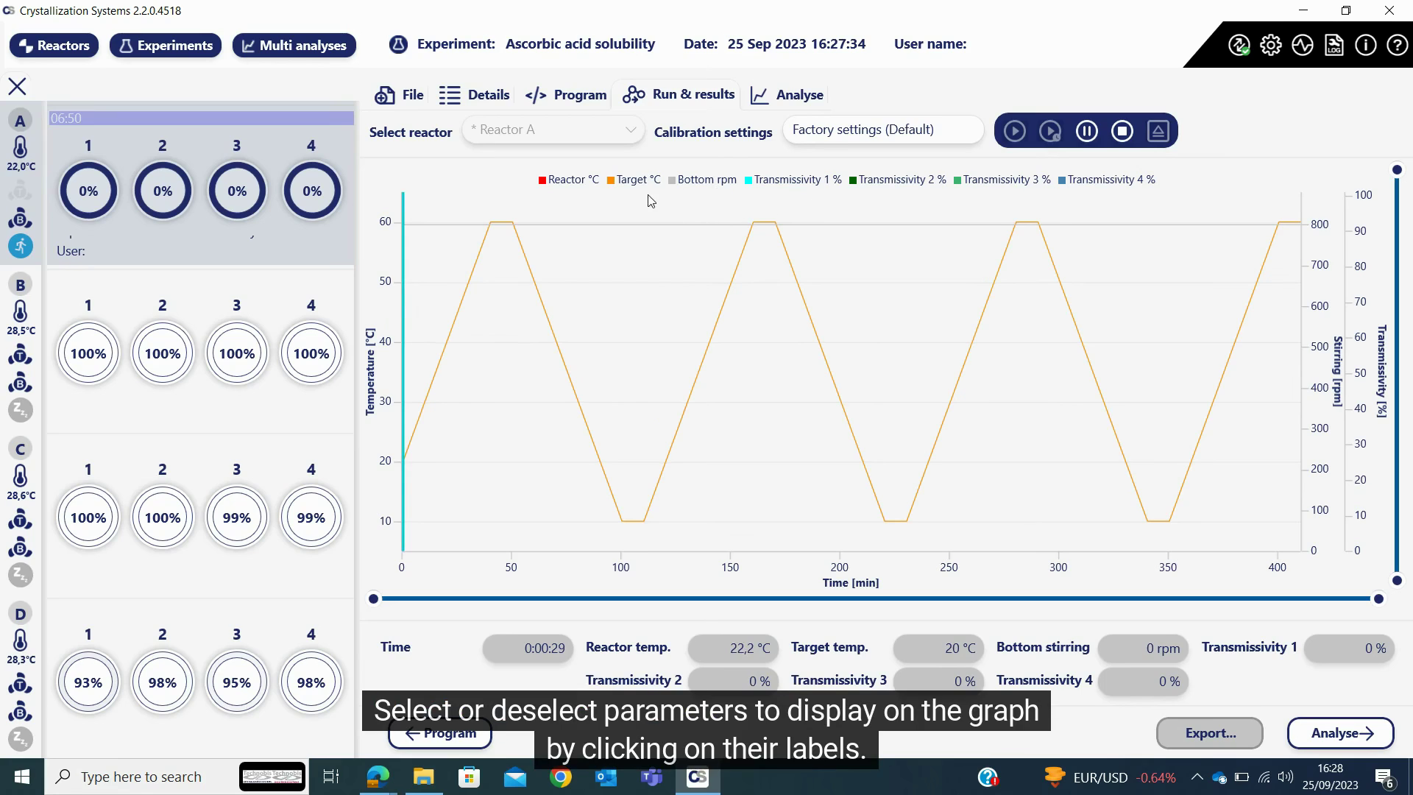
# Hide and re-show the Target °C and Bottom rpm series on the live graph
pyautogui.click(630, 183)
pyautogui.click(630, 183)
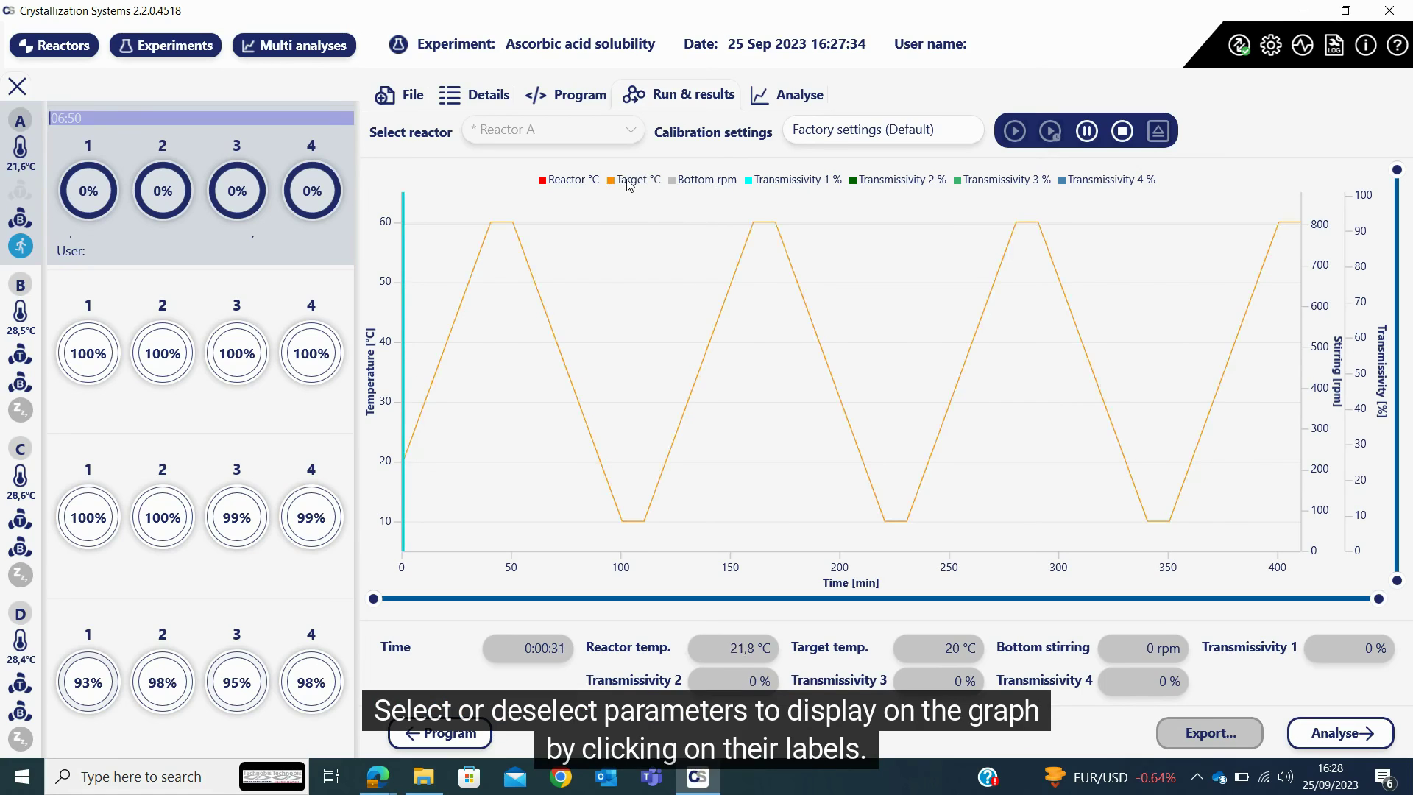
pyautogui.click(682, 183)
pyautogui.click(684, 184)
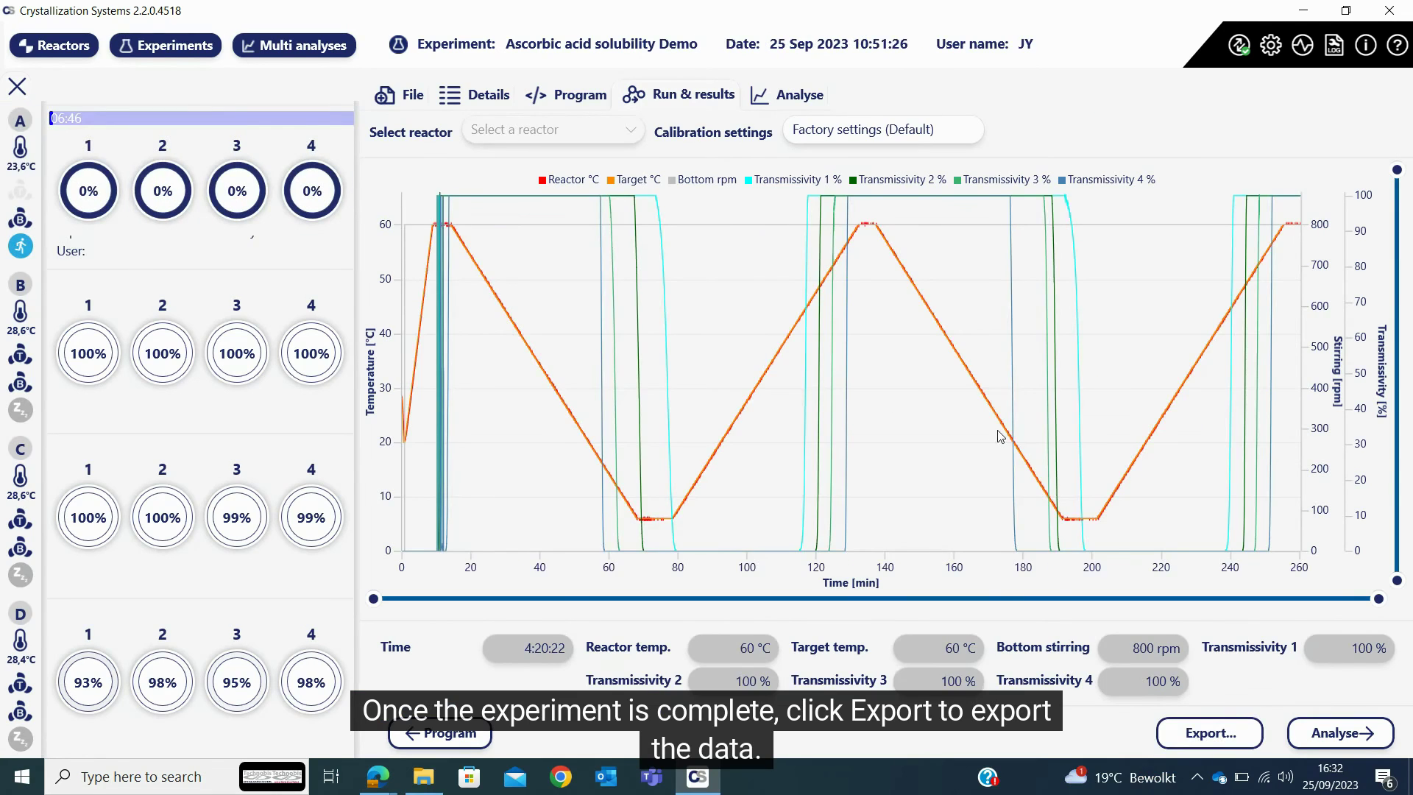
pyautogui.click(1225, 734)
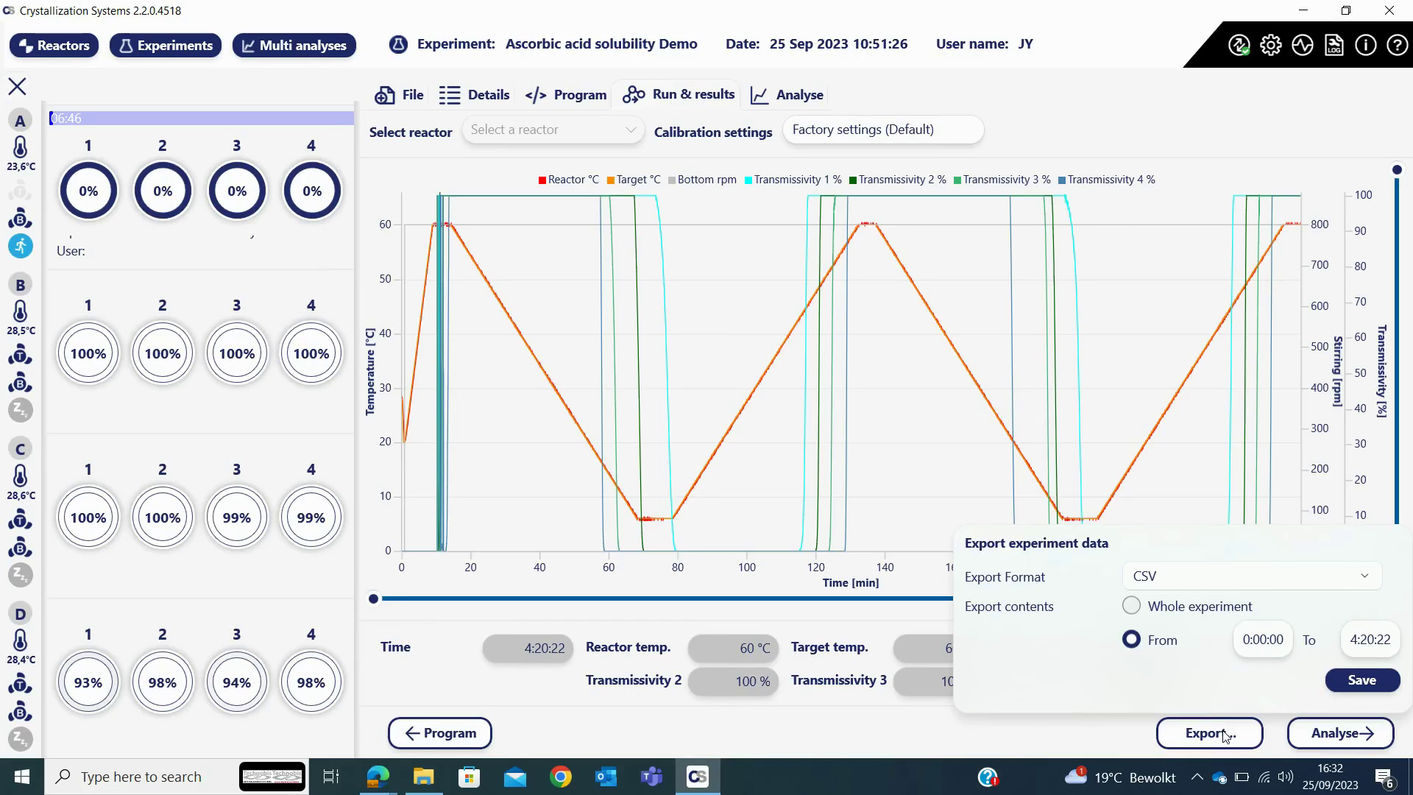
pyautogui.click(1171, 613)
pyautogui.click(1133, 640)
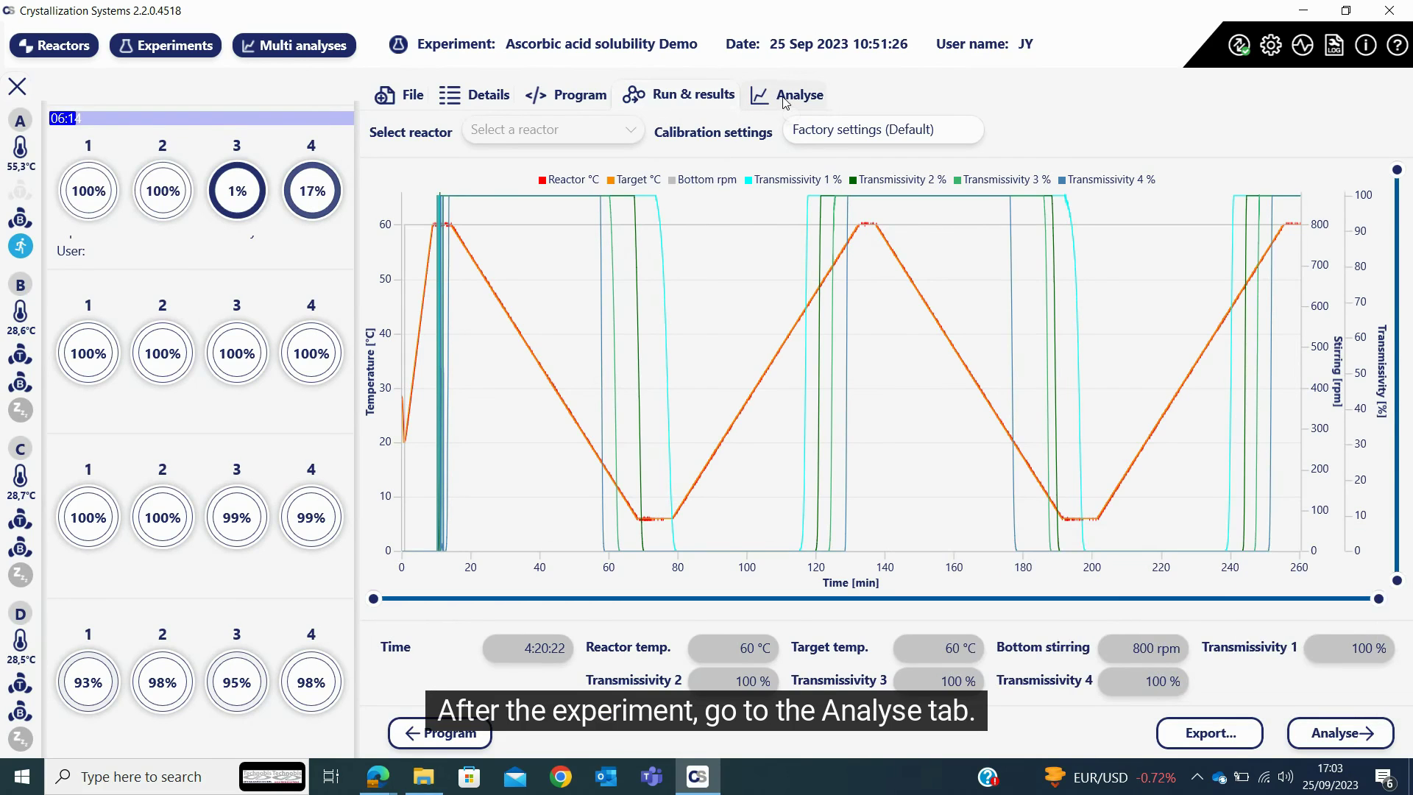
# Open the run's analysis and check the transition point detection settings
pyautogui.click(787, 103)
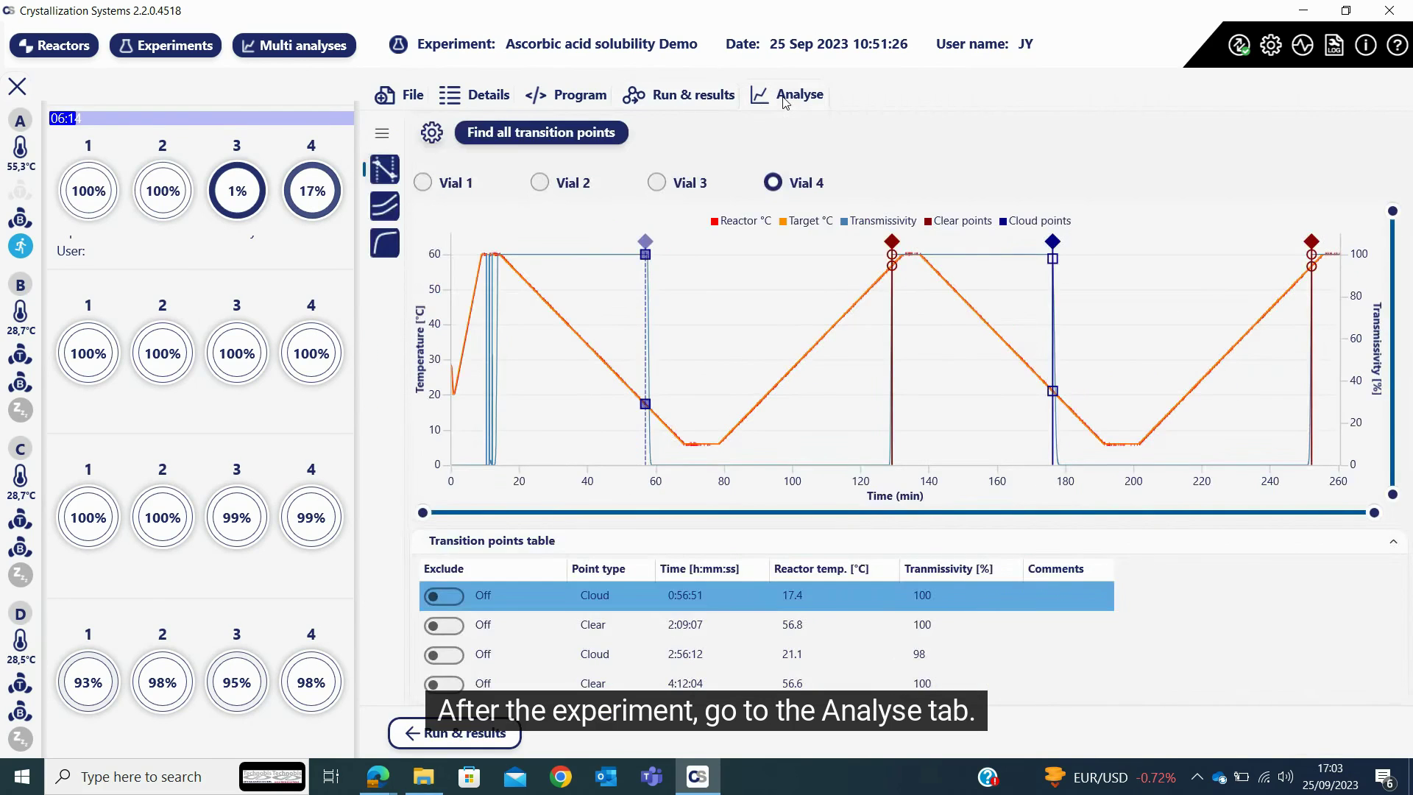
pyautogui.click(383, 136)
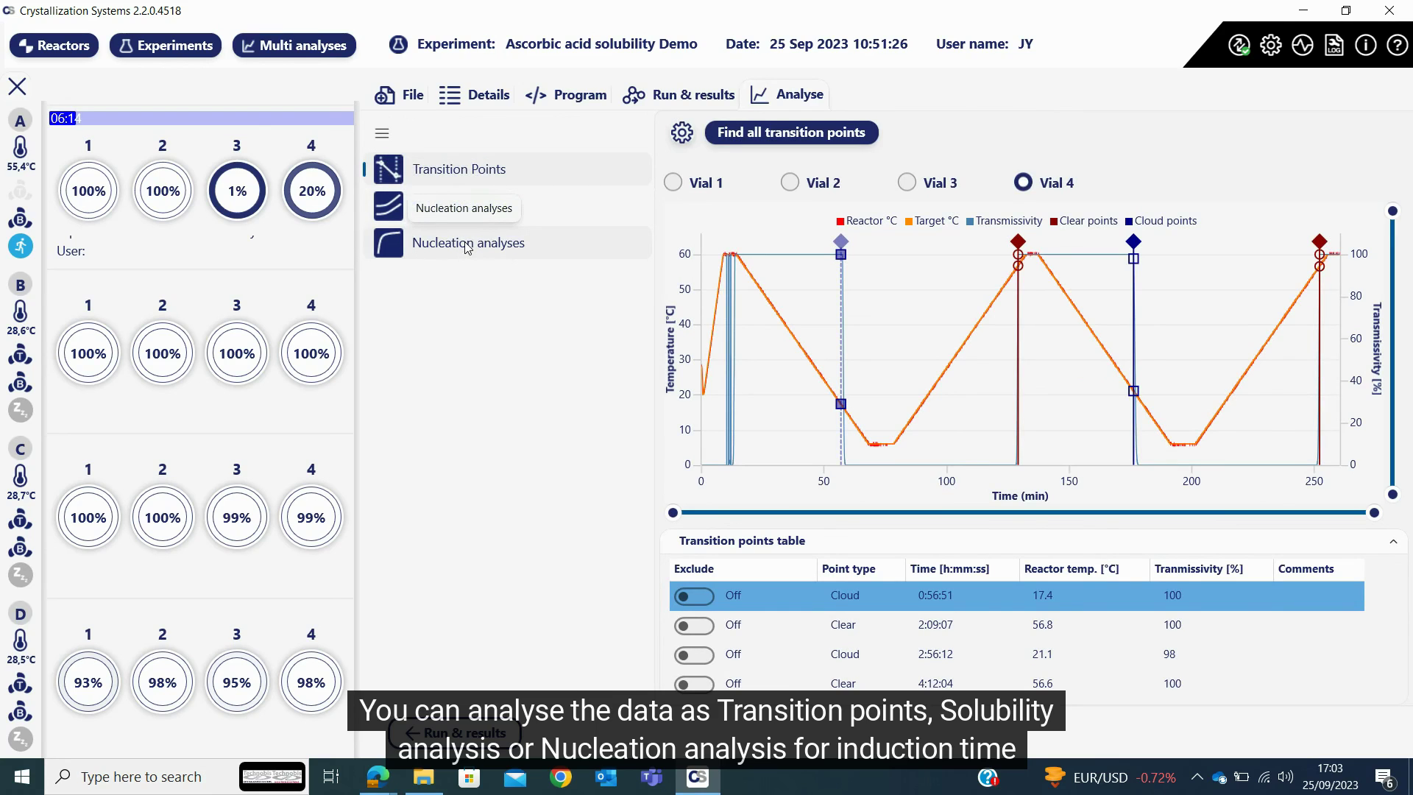
pyautogui.click(682, 133)
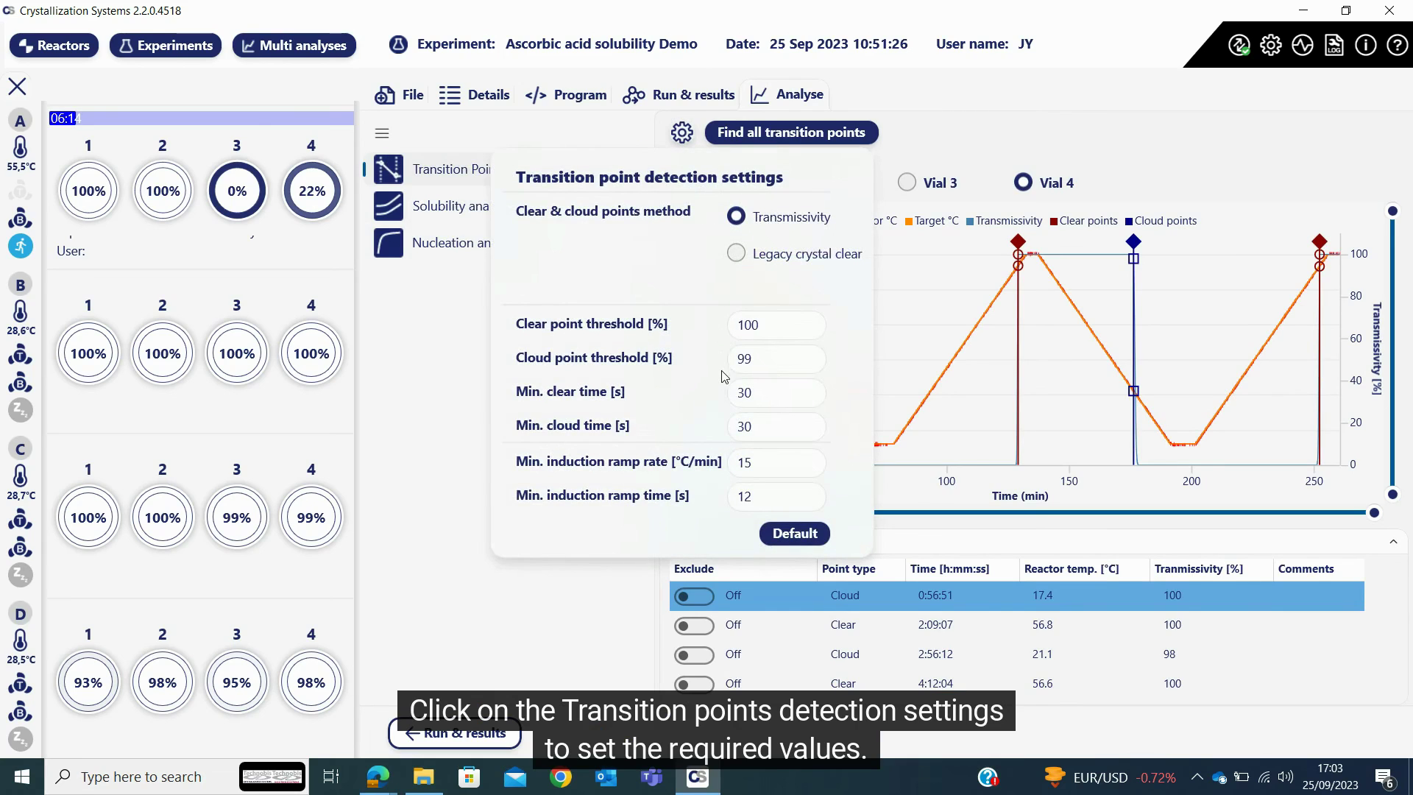
pyautogui.click(682, 134)
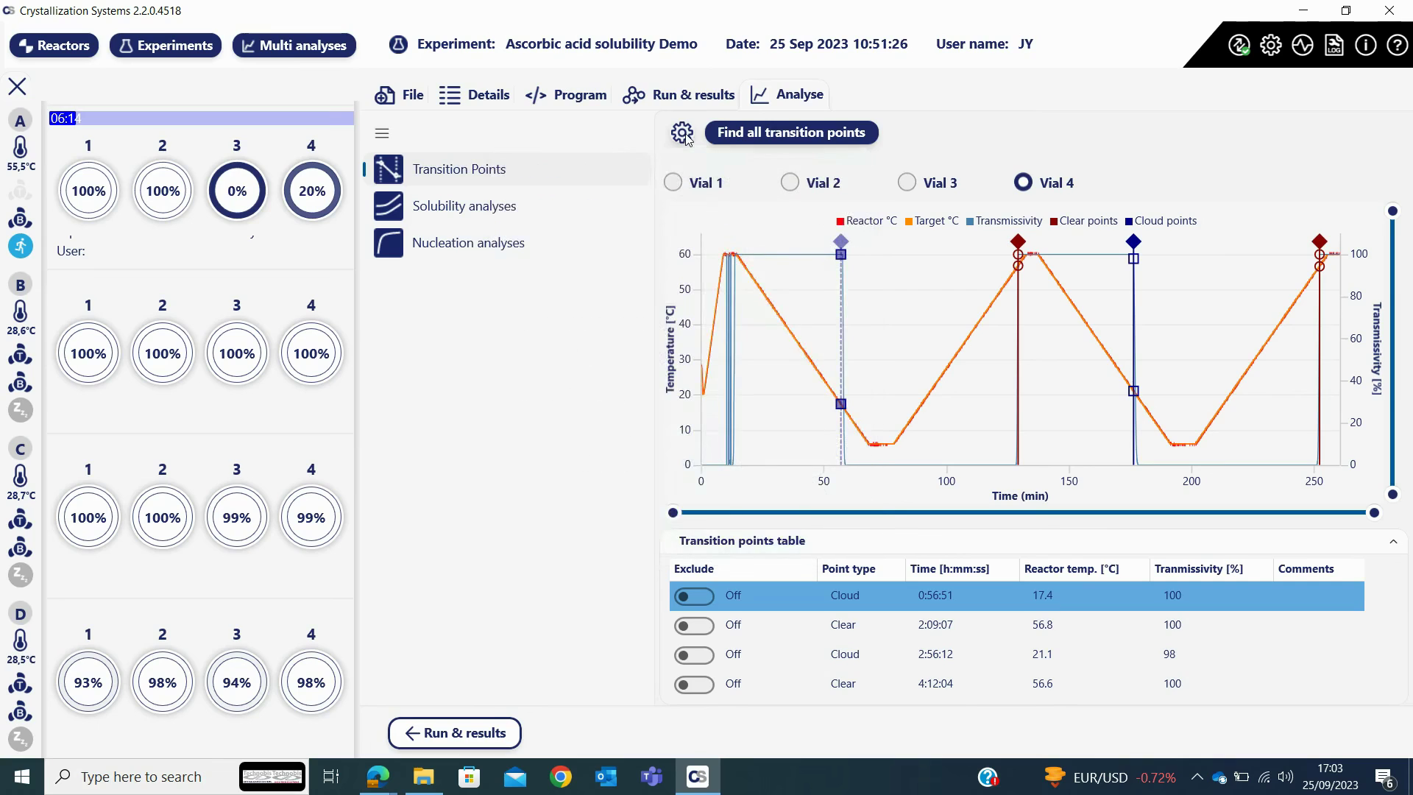
# View vials 2 and 3, moving vial 3's first cloud point to 1:00:21, 13.9 °C
pyautogui.click(791, 182)
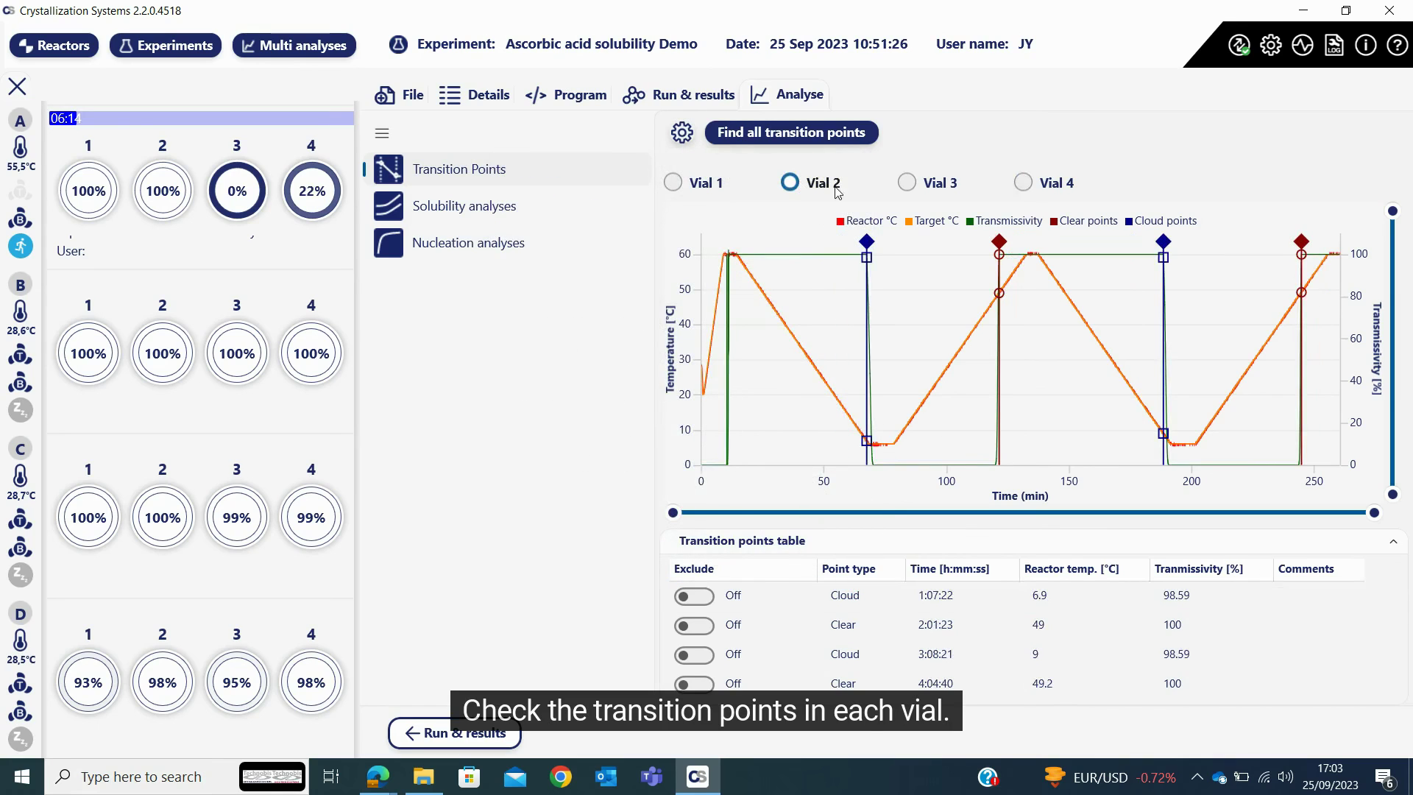
pyautogui.click(917, 188)
pyautogui.moveTo(845, 242)
pyautogui.mouseDown()
pyautogui.moveTo(828, 241)
pyautogui.moveTo(847, 241)
pyautogui.mouseUp()
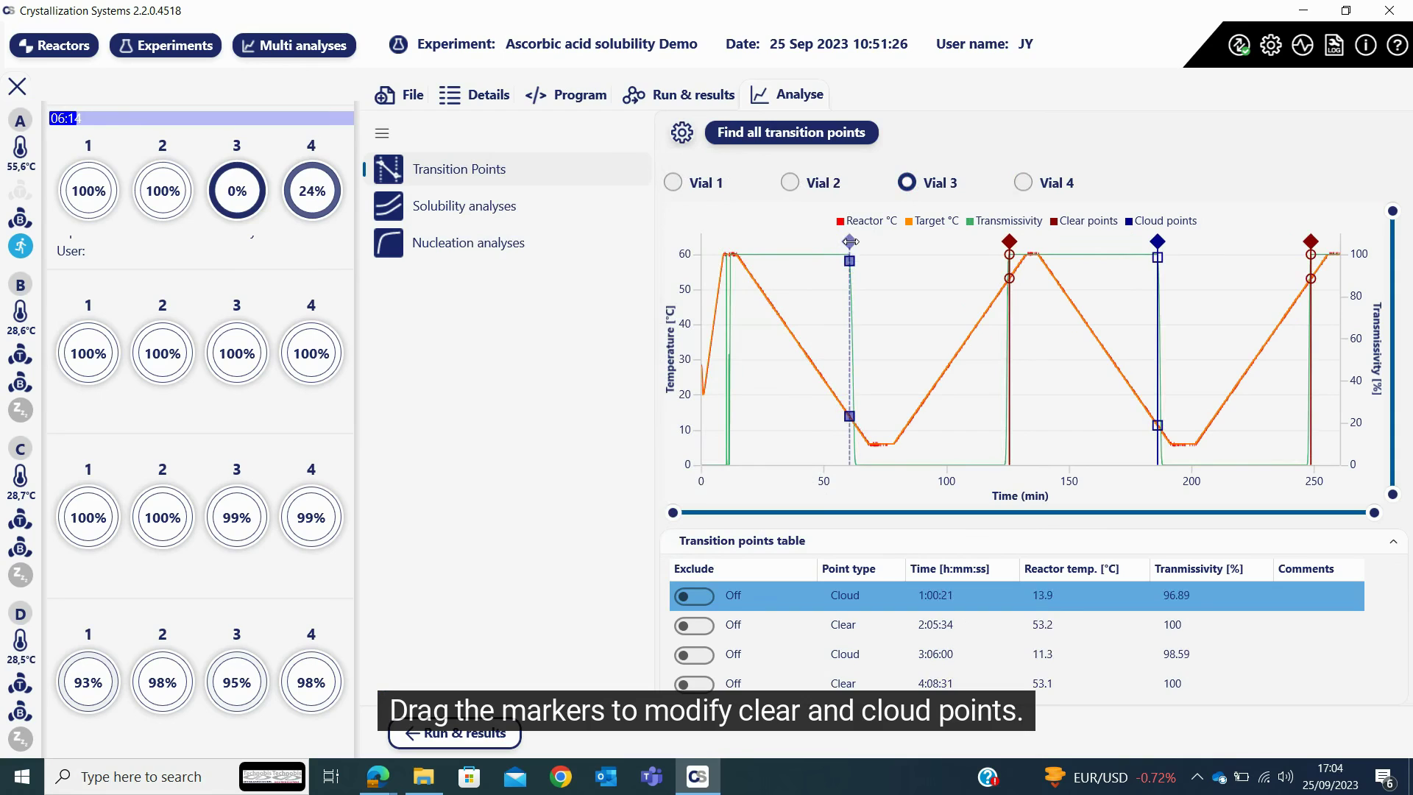
pyautogui.rightClick(809, 248)
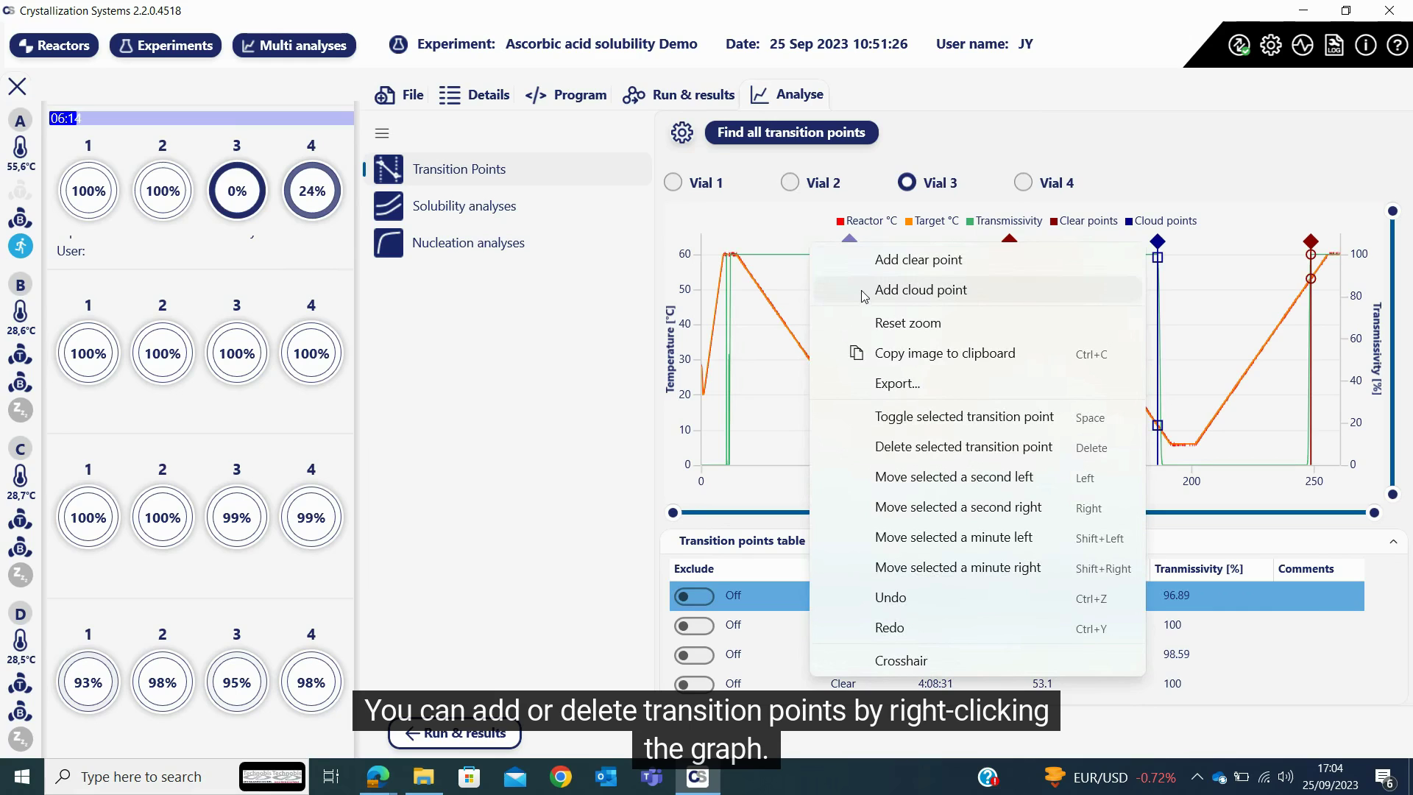
pyautogui.press('Escape')
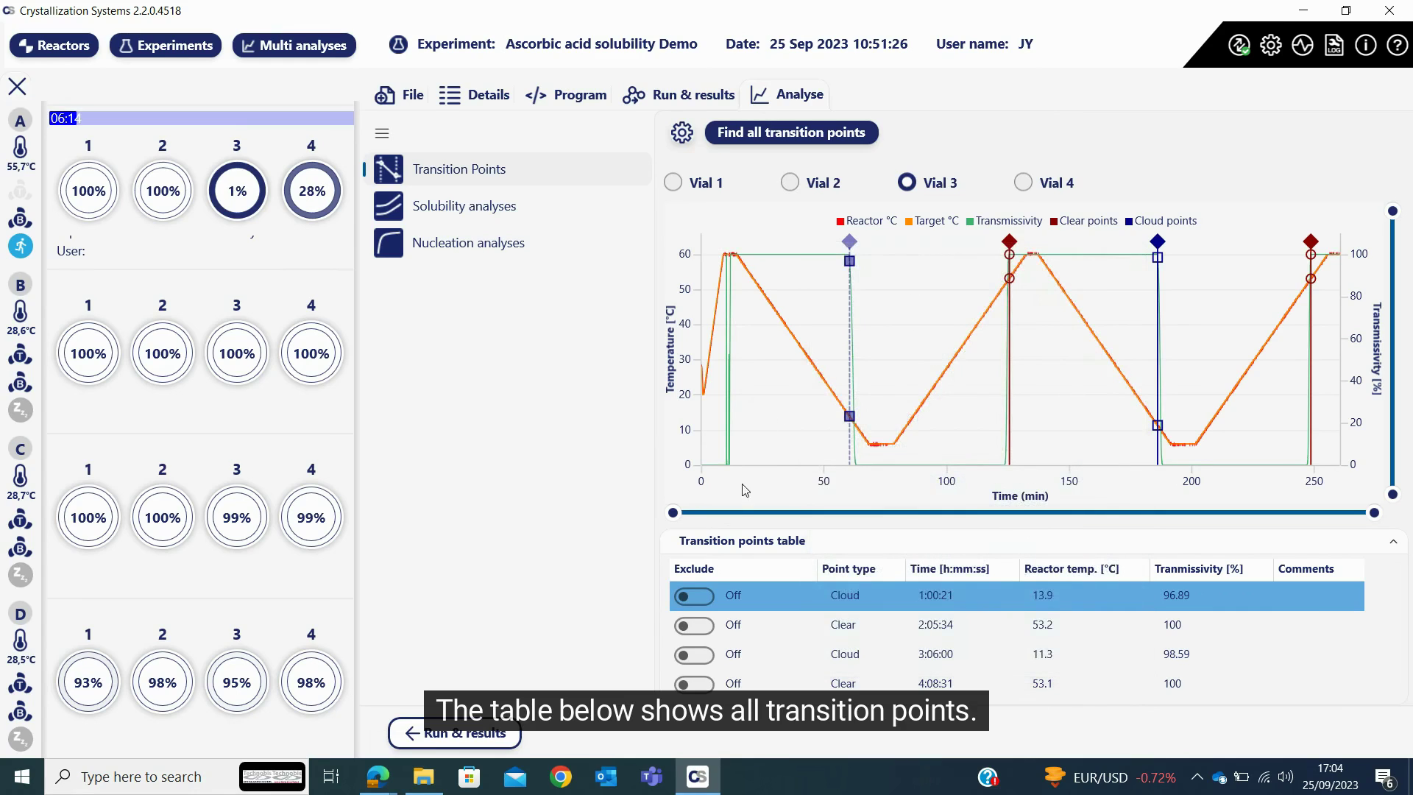
# Exclude then re-include vial 3's first cloud point, and bring up the solubility analysis
pyautogui.click(710, 595)
pyautogui.click(704, 601)
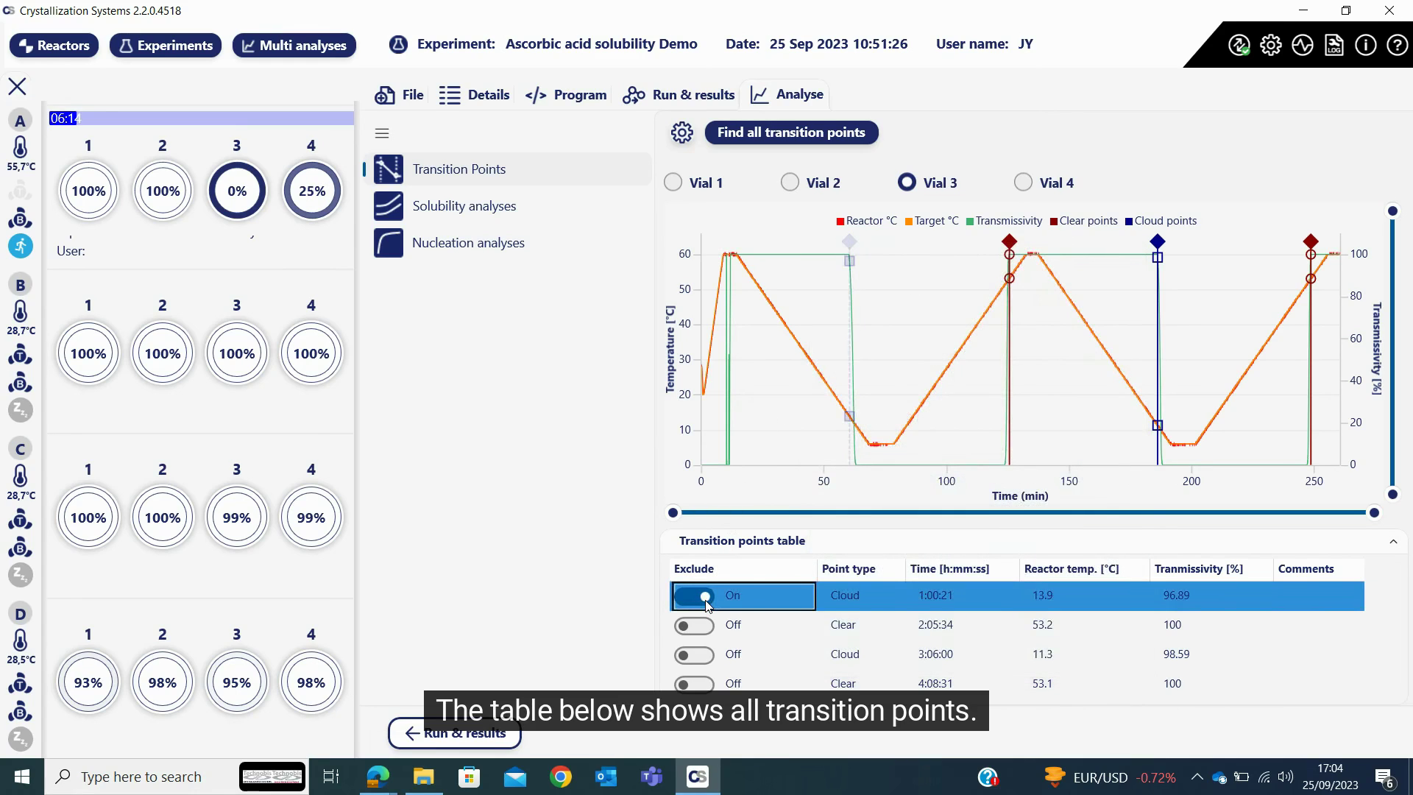
pyautogui.click(684, 602)
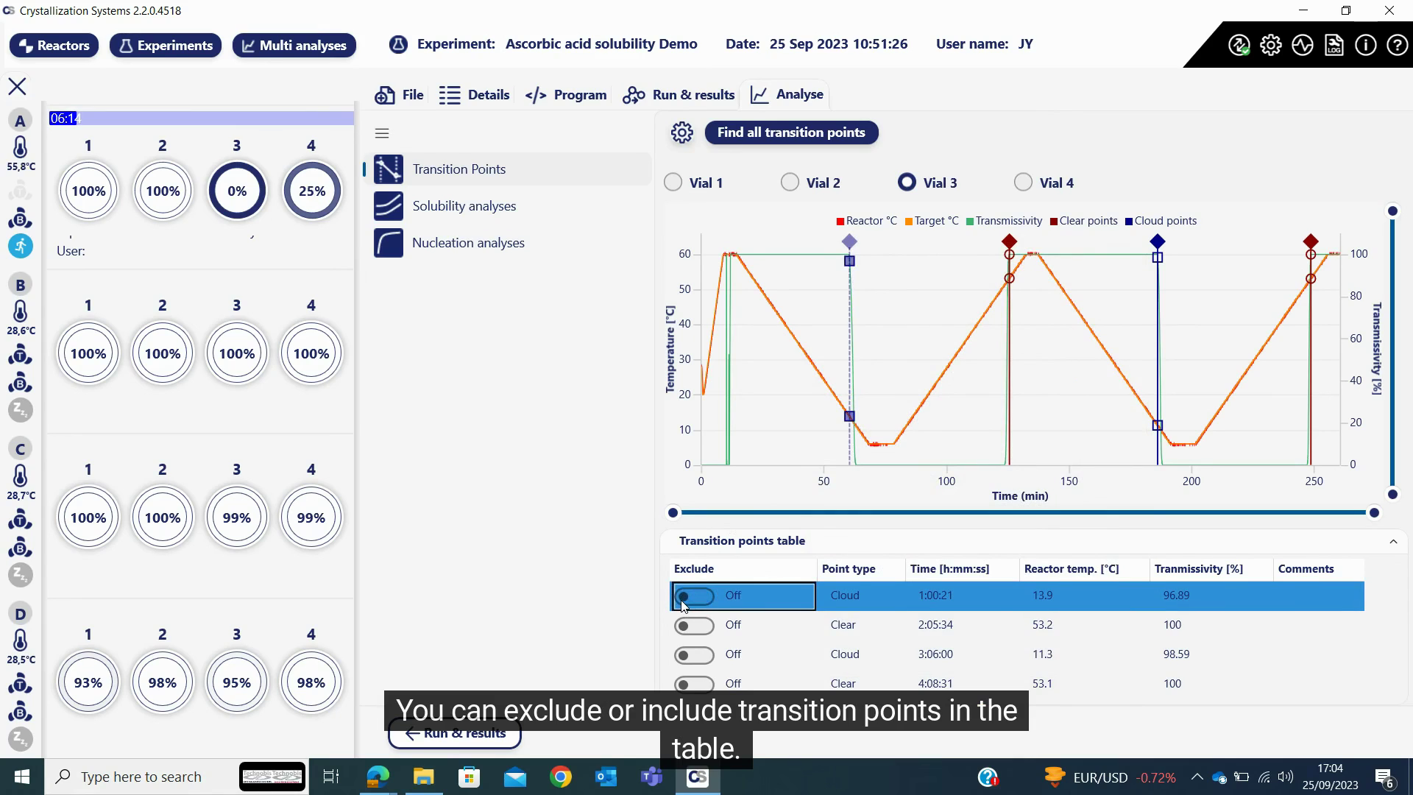
pyautogui.click(514, 211)
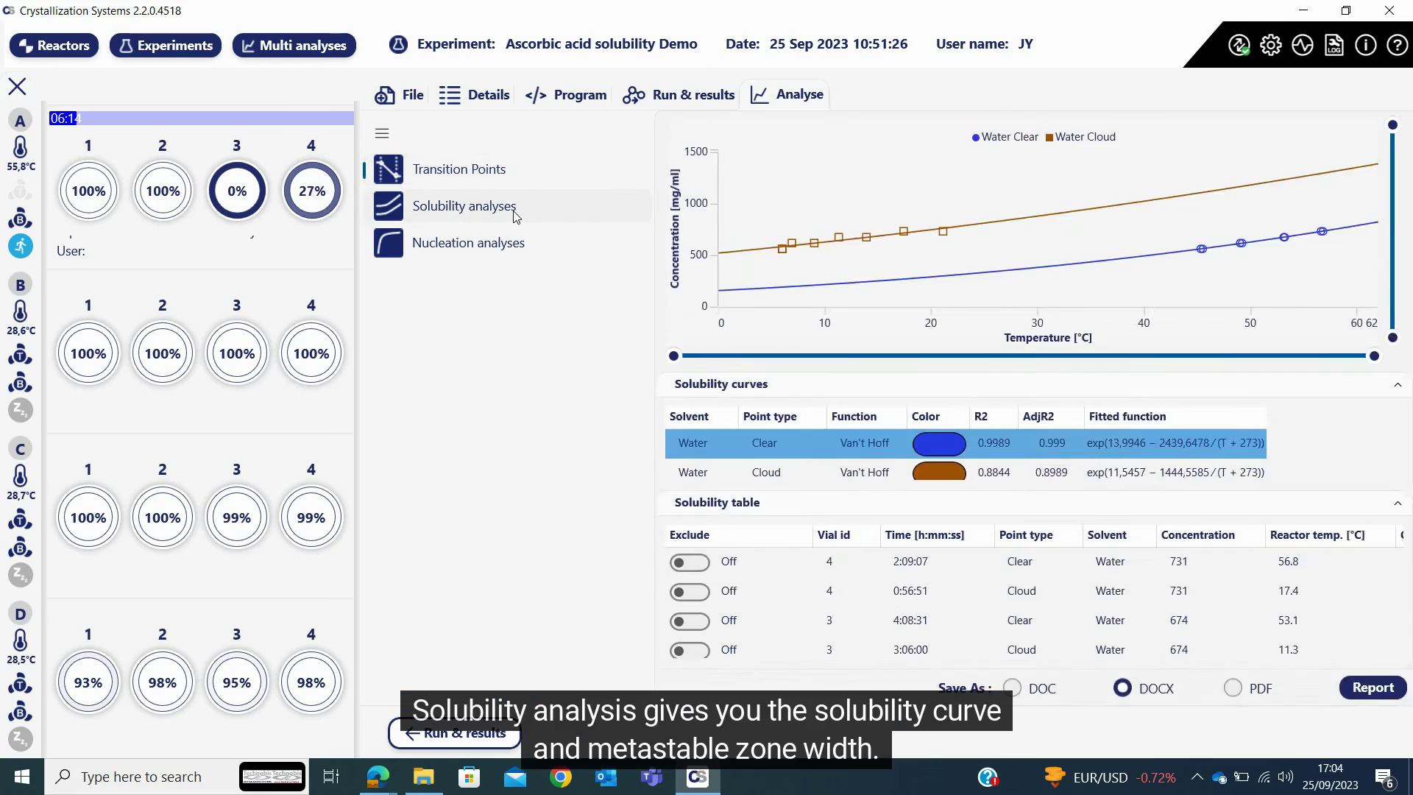
# Widen the chart and lower the concentration axis maximum to enlarge the solubility curves
pyautogui.click(382, 133)
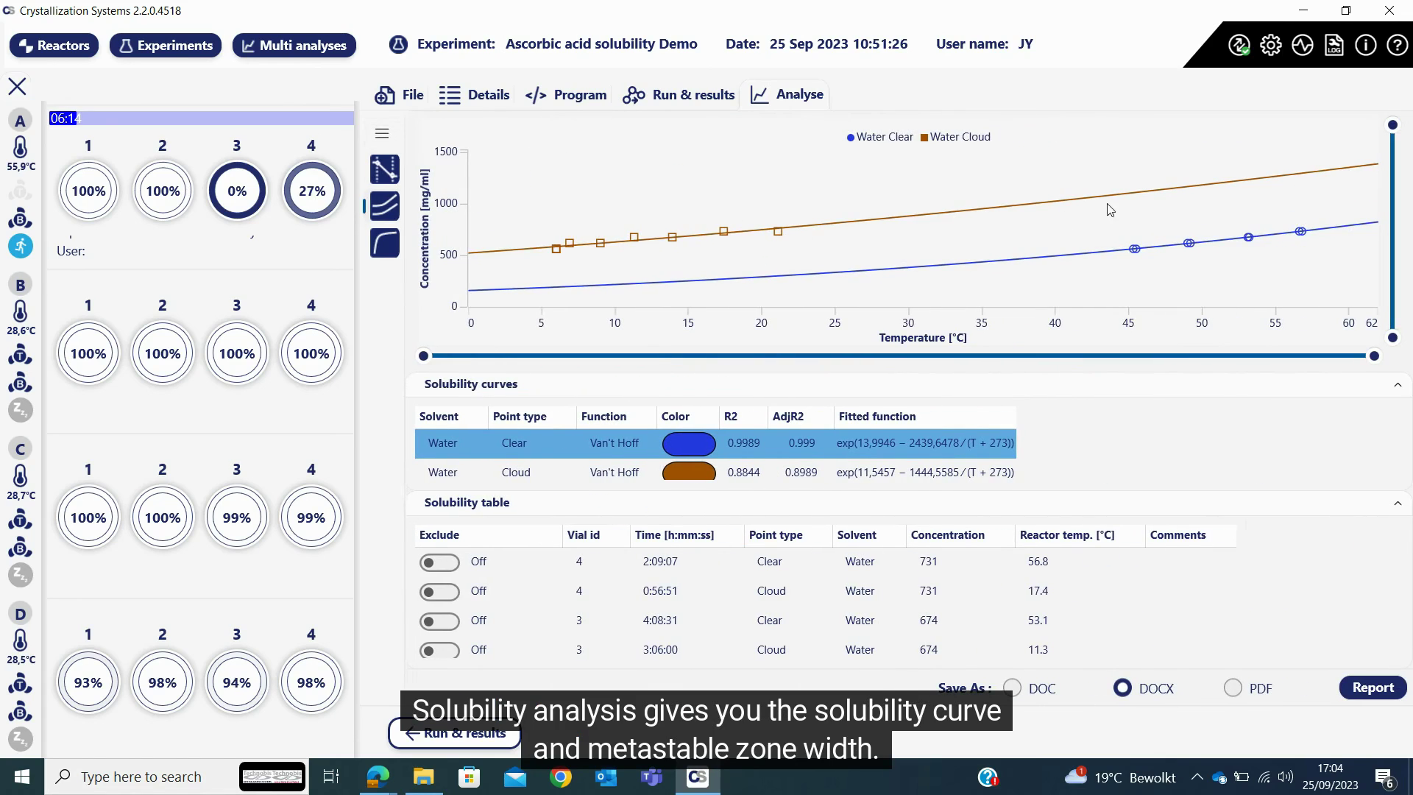
pyautogui.rightClick(1181, 220)
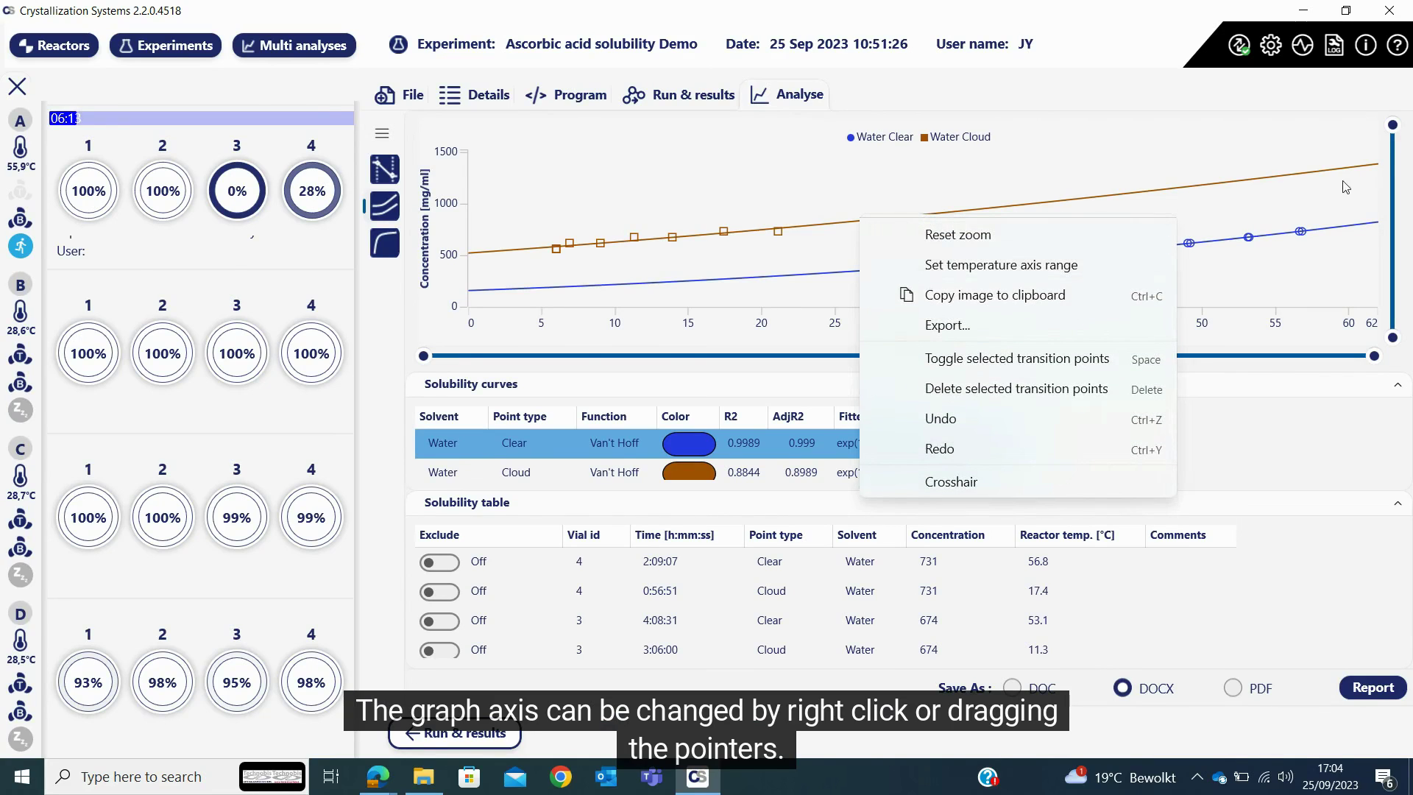
pyautogui.click(1381, 149)
pyautogui.moveTo(1393, 125); pyautogui.dragTo(1394, 175)
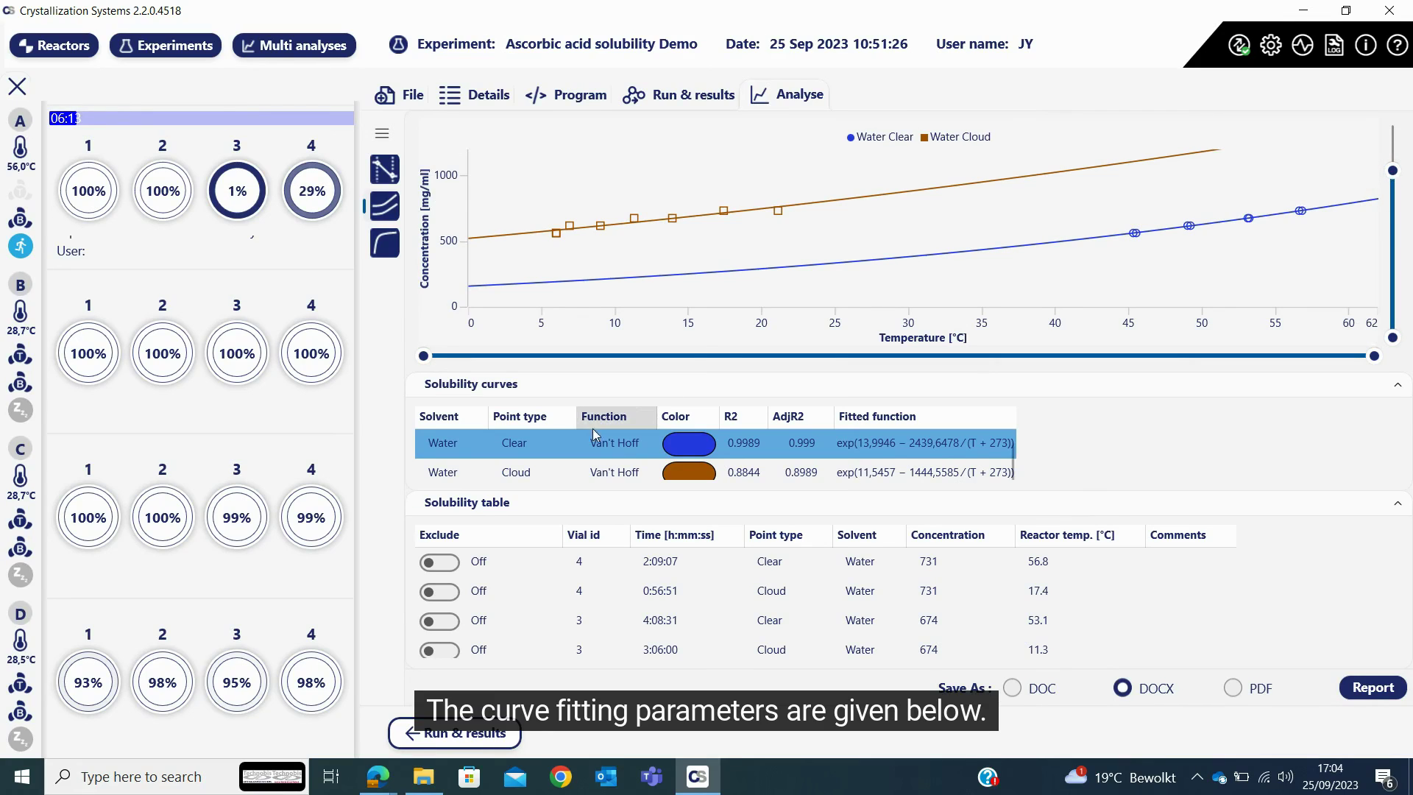
# Keep the Water Clear curve blue (#263AE2) and scroll down to the report options
pyautogui.click(685, 447)
pyautogui.click(685, 446)
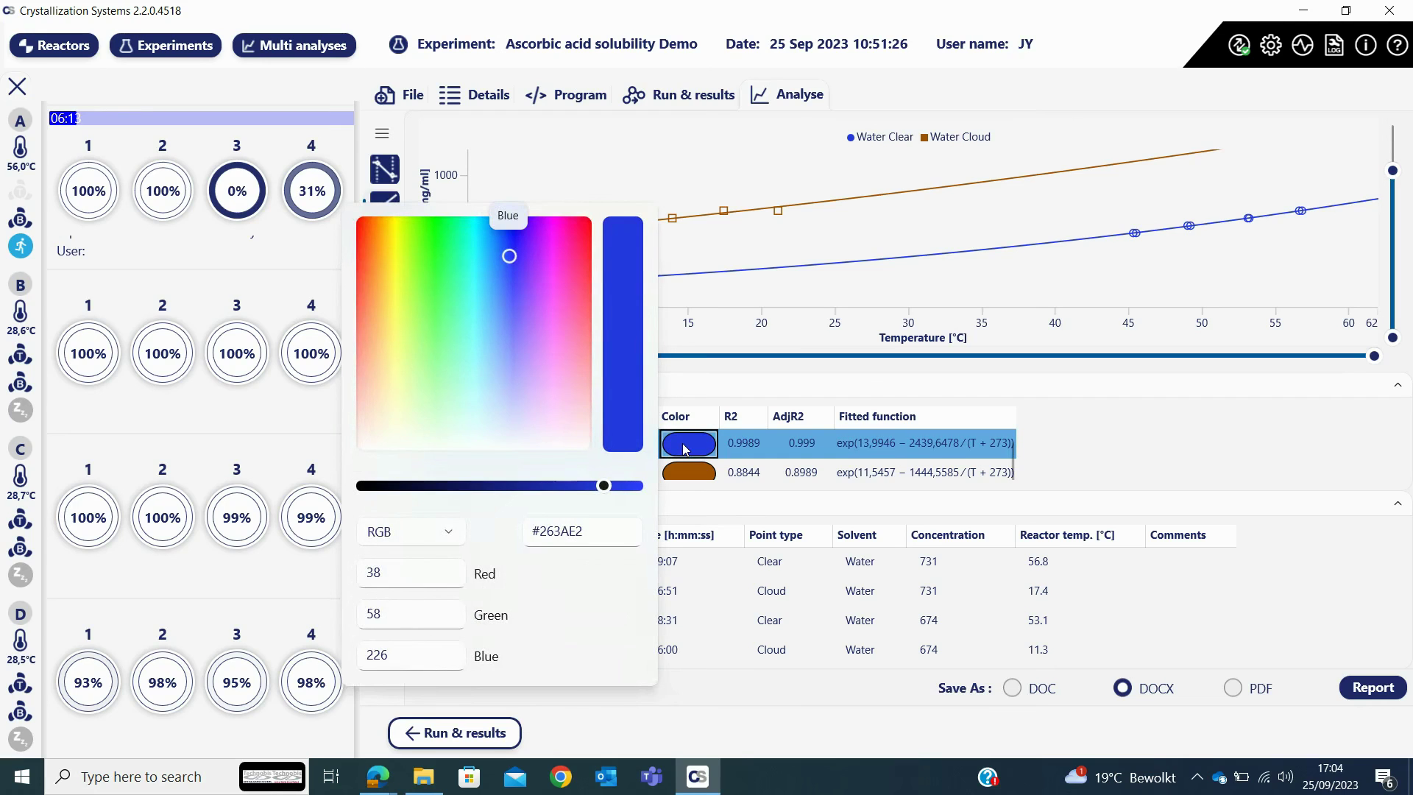
pyautogui.click(729, 408)
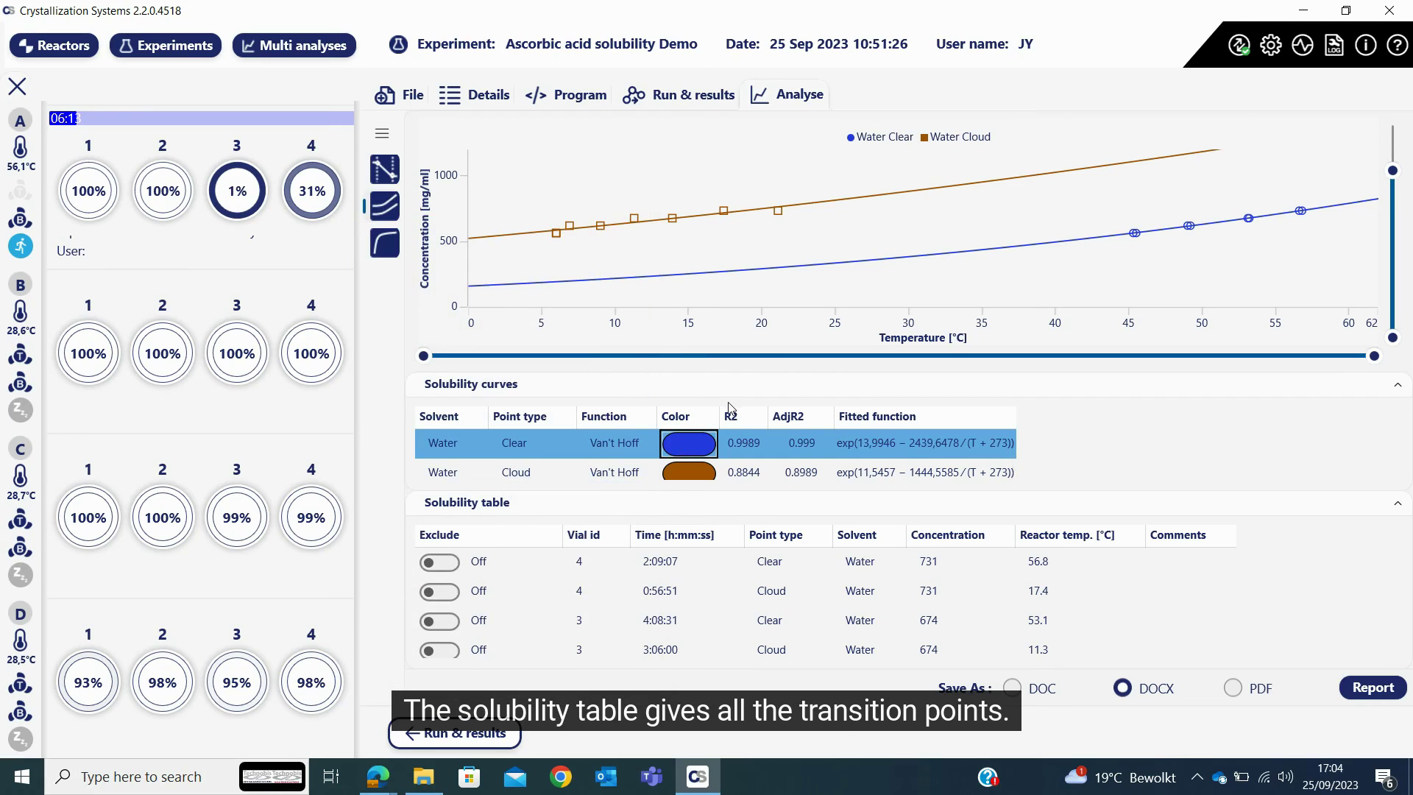
pyautogui.scroll(-2, 488, 572)
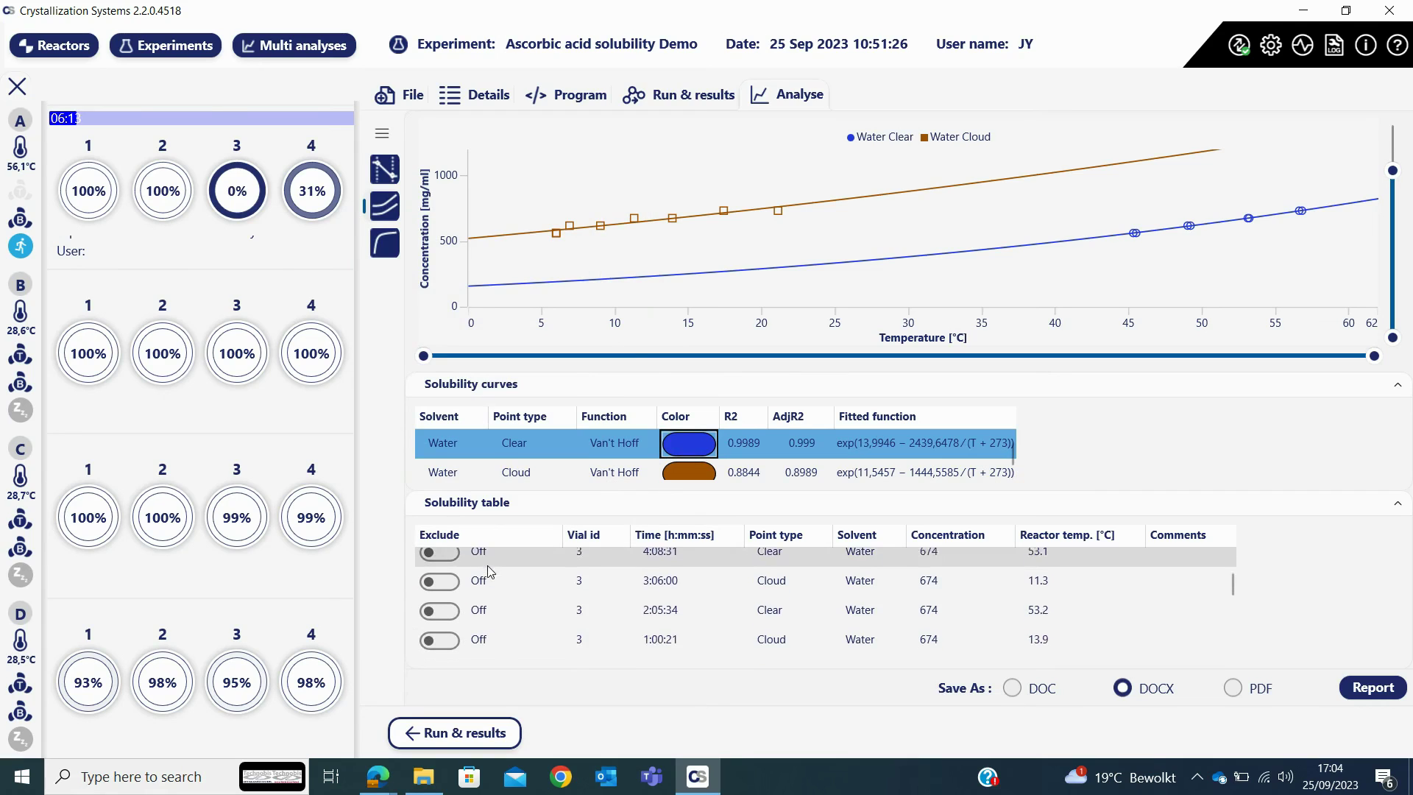
pyautogui.scroll(-3, 488, 572)
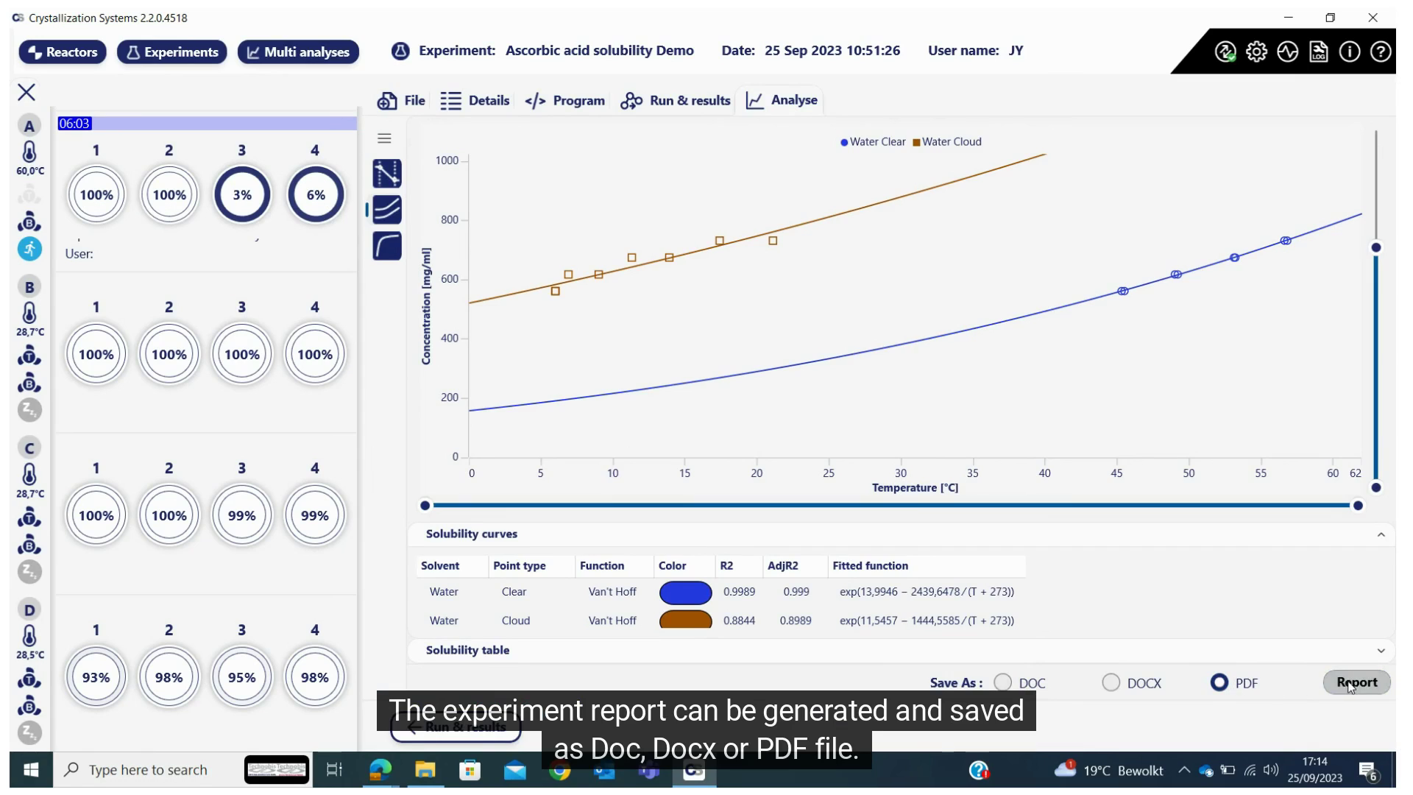
# Return to the File page listing 'Ascorbic acid solubility Demo' among open experiments
pyautogui.click(402, 107)
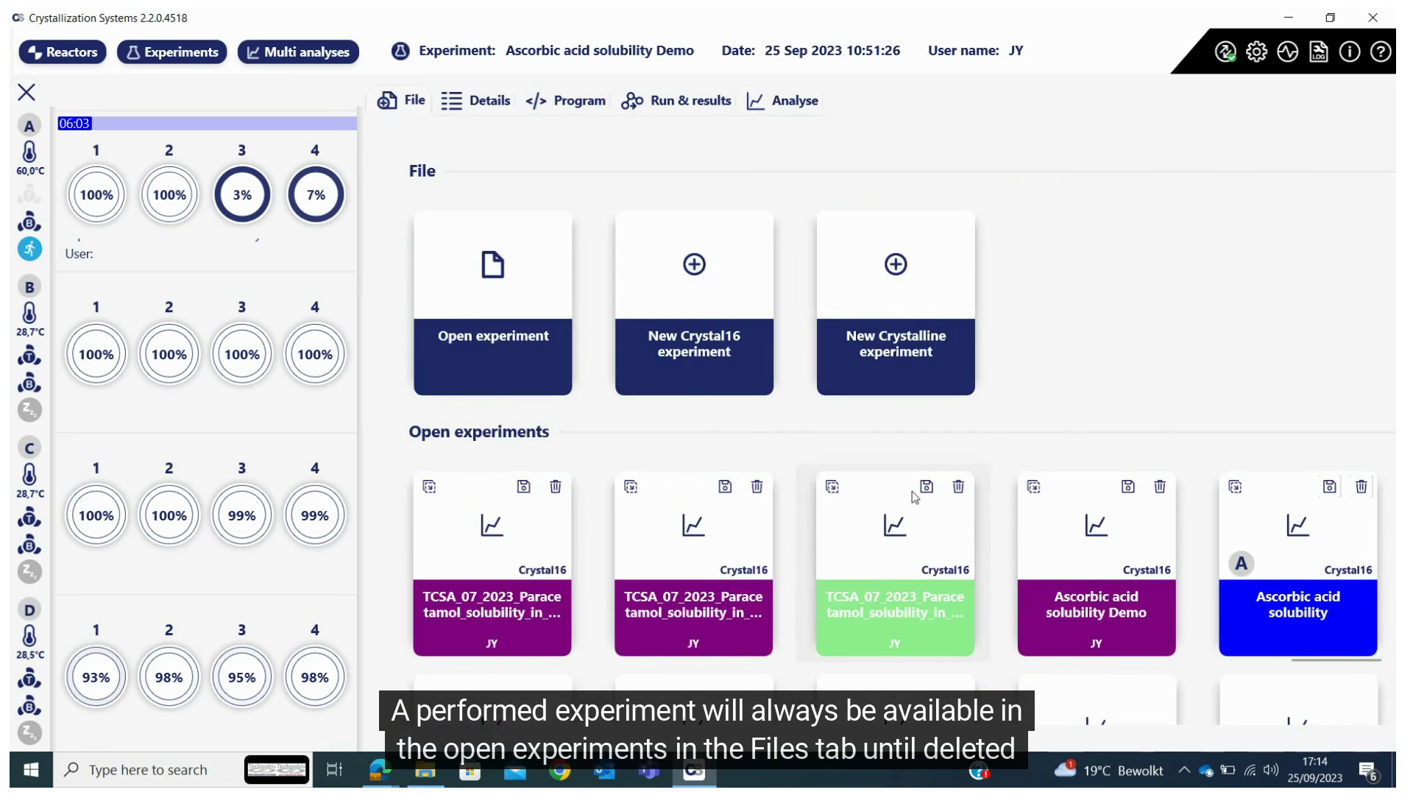